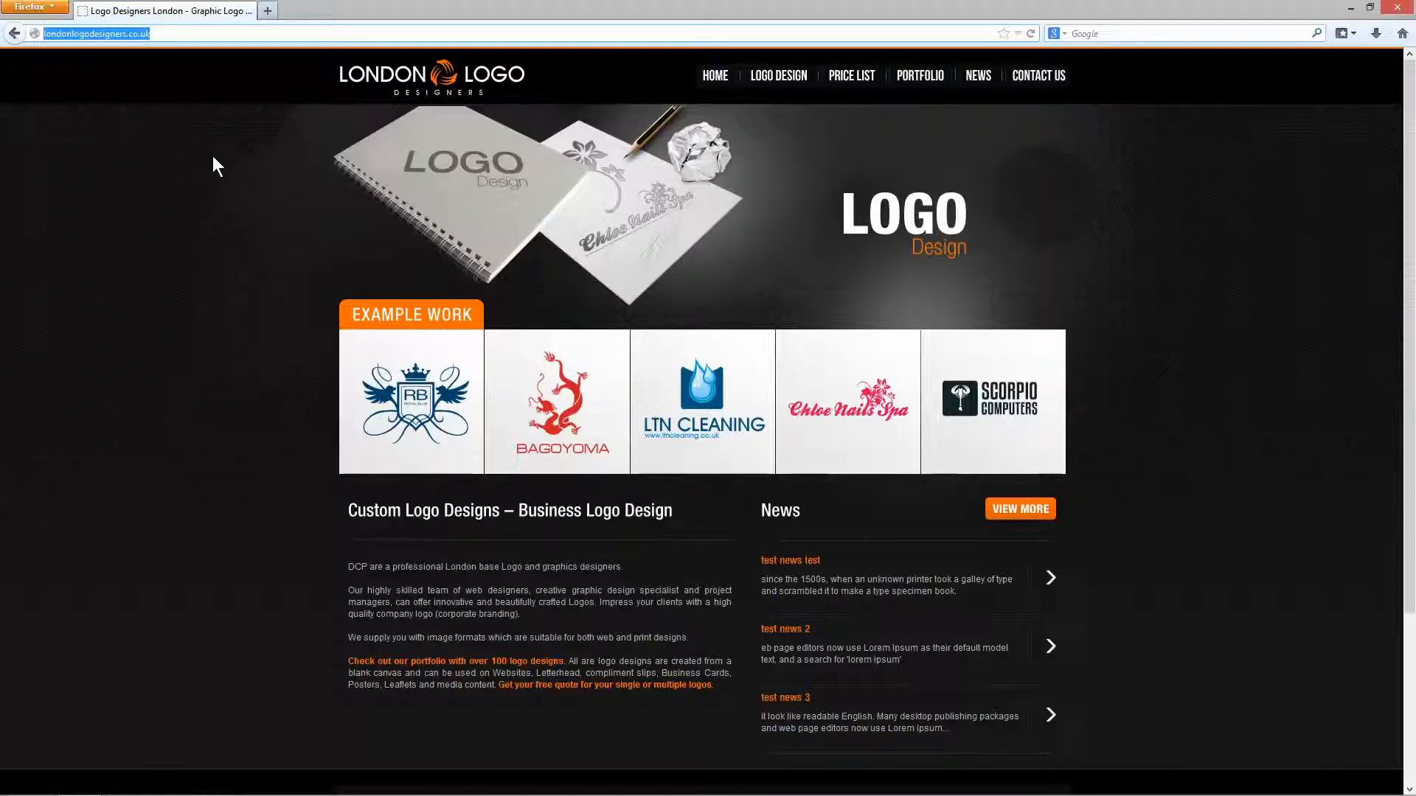
Load the site's /cpanel address and log in with the cPanel user name and password.
{"action": "left_click", "coordinate": [205, 34]}
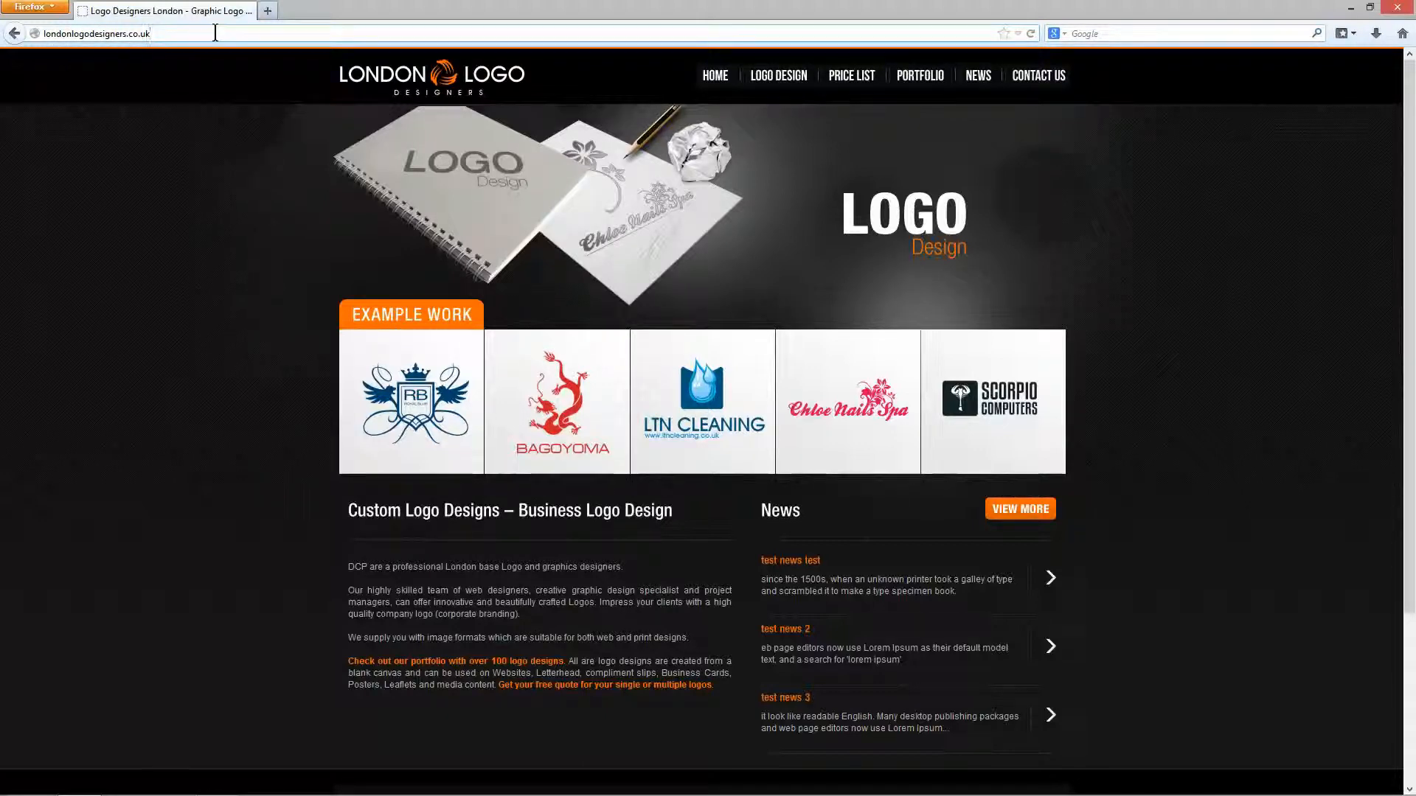
{"action": "type", "text": "/cpanel"}
{"action": "key", "text": "Return"}
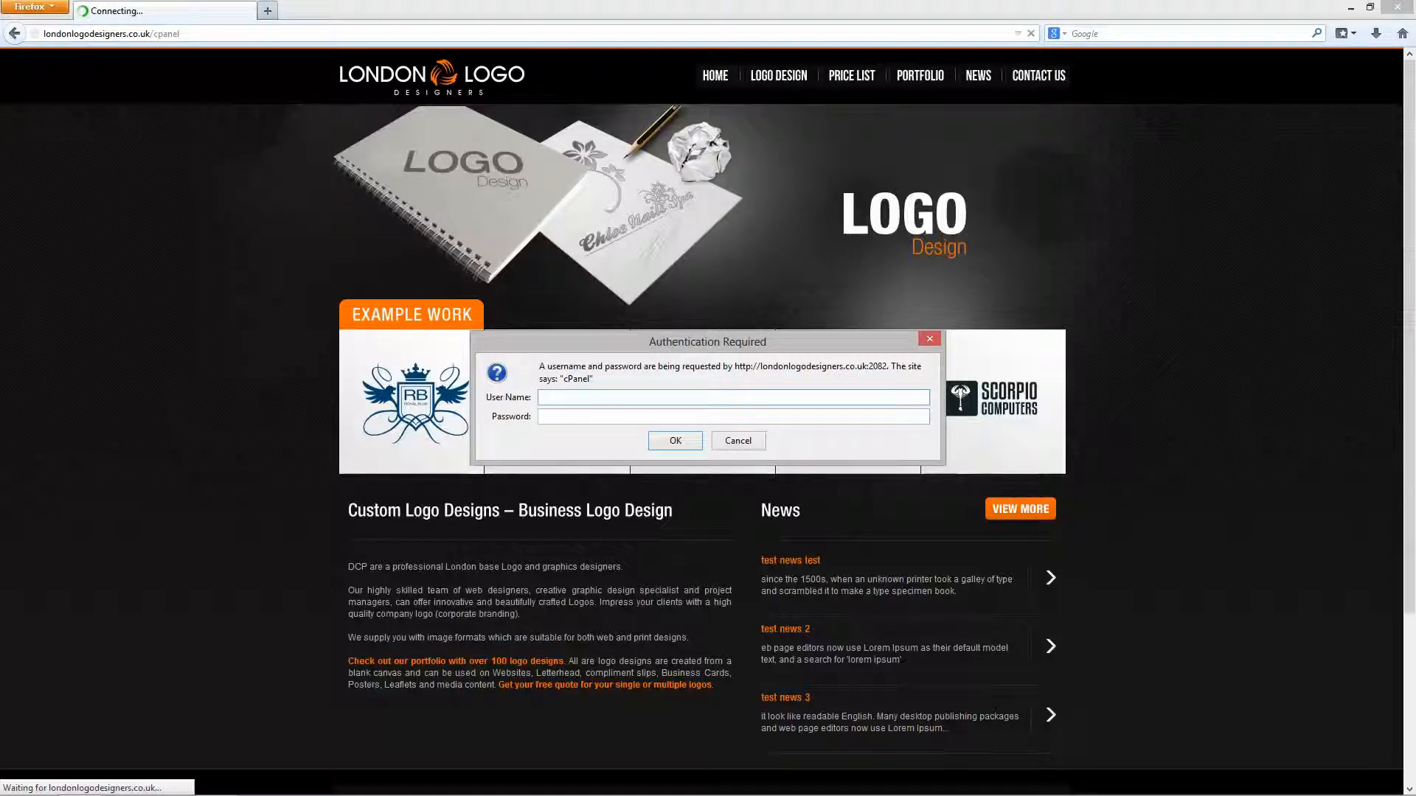
{"action": "left_click", "coordinate": [758, 400]}
{"action": "type", "text": "londonl0"}
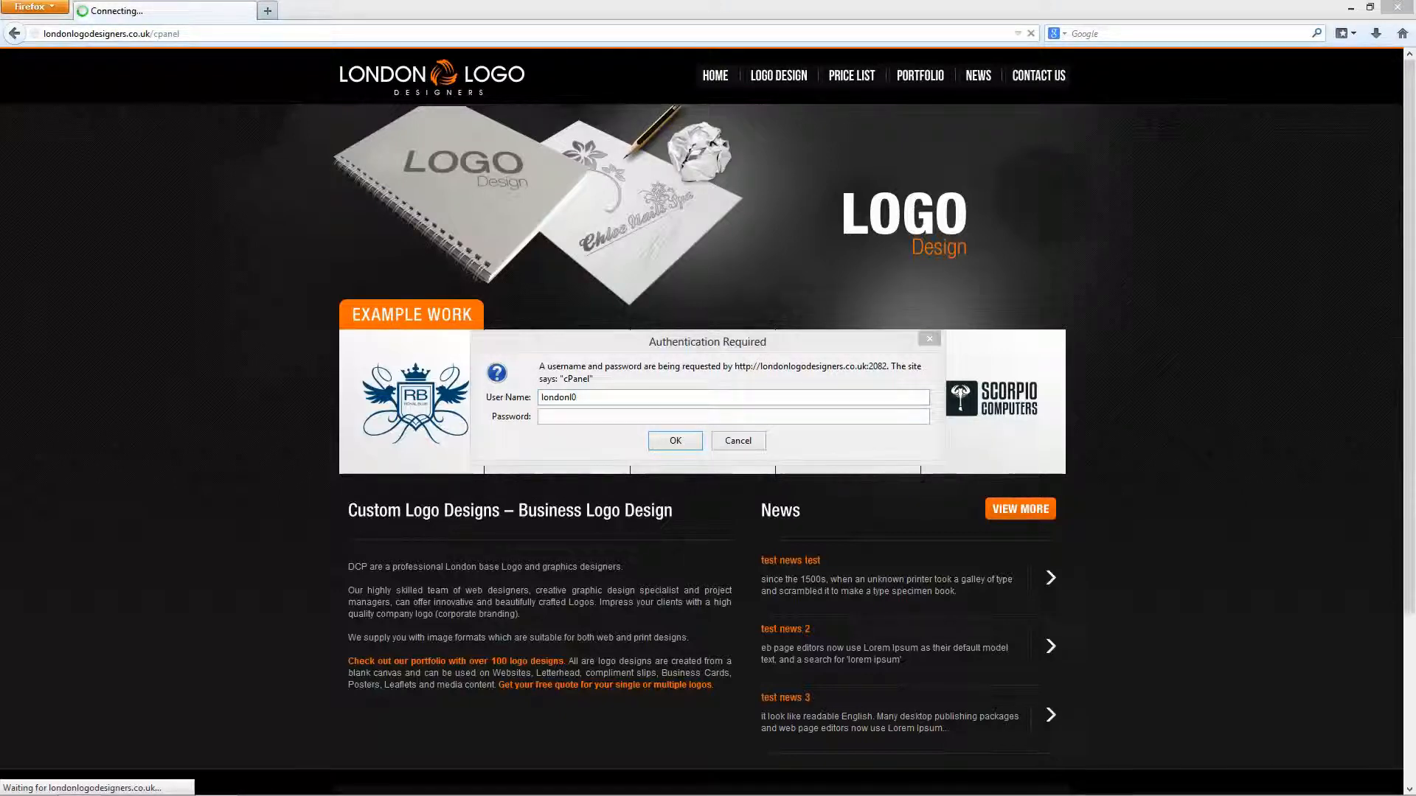
{"action": "left_click", "coordinate": [639, 418]}
{"action": "key", "text": "ctrl+v"}
{"action": "left_click", "coordinate": [671, 441]}
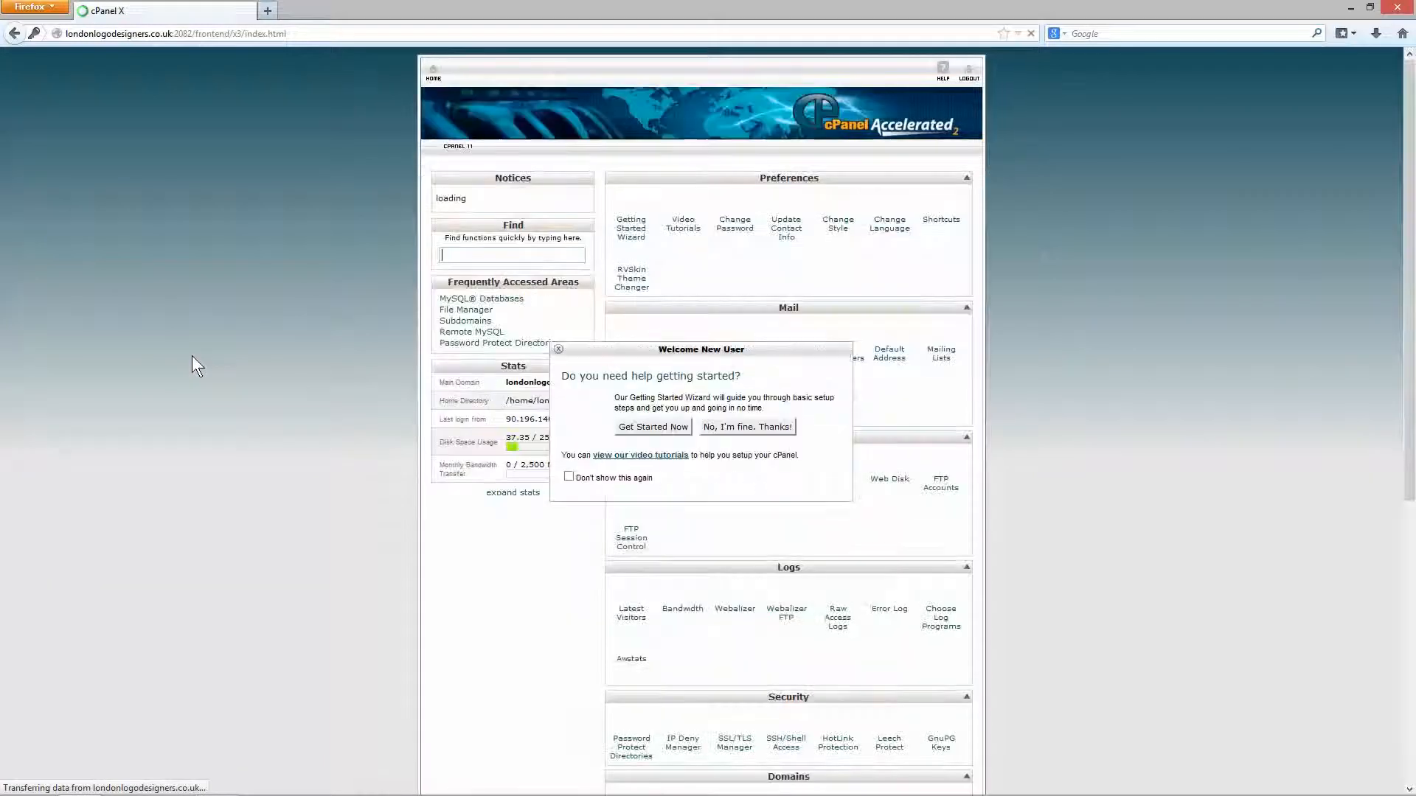
Dismiss the Welcome New User prompt with 'No, I'm fine. Thanks!' and scroll through the home page.
{"action": "left_click", "coordinate": [558, 350]}
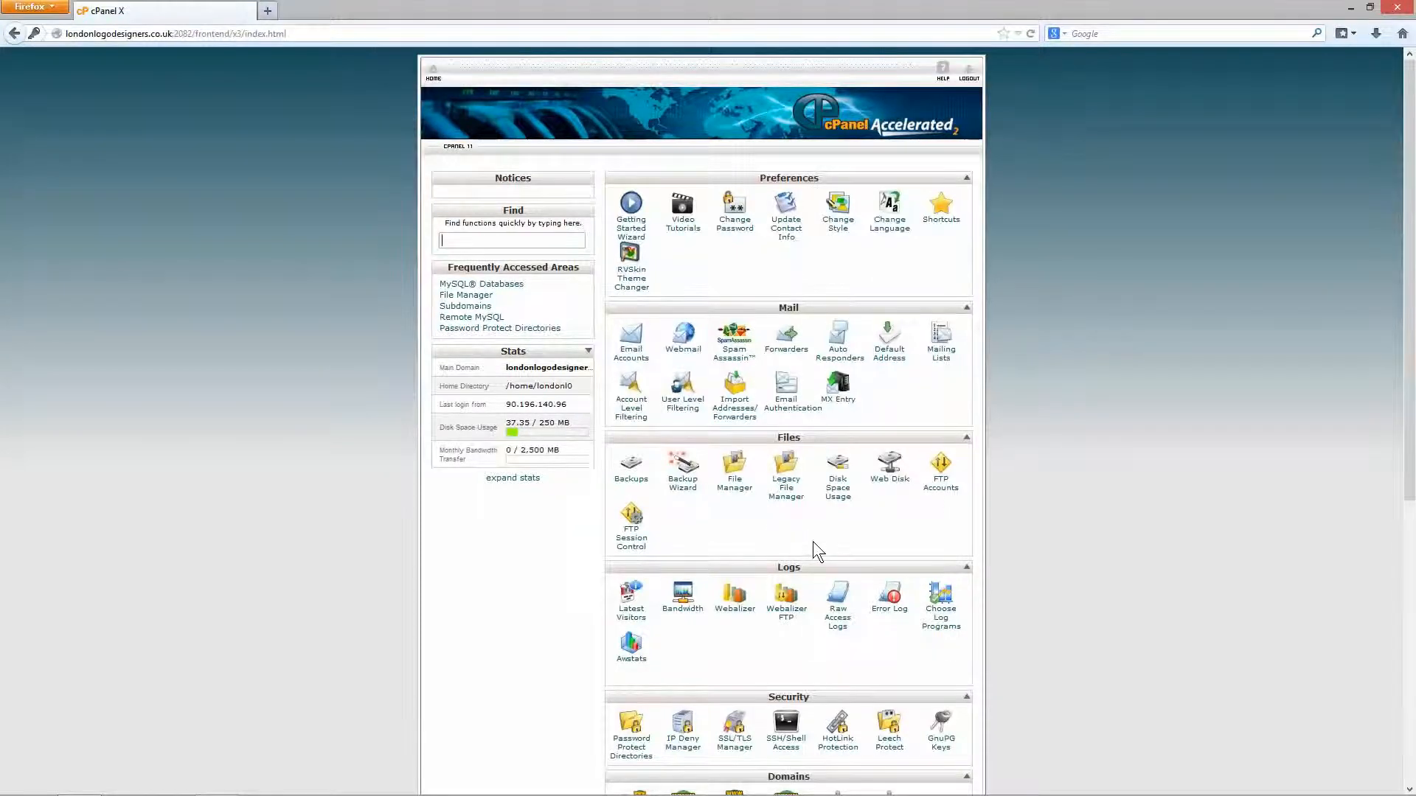
{"action": "scroll", "coordinate": [812, 542], "scroll_direction": "down", "scroll_amount": 5}
{"action": "scroll", "coordinate": [815, 551], "scroll_direction": "down", "scroll_amount": 2}
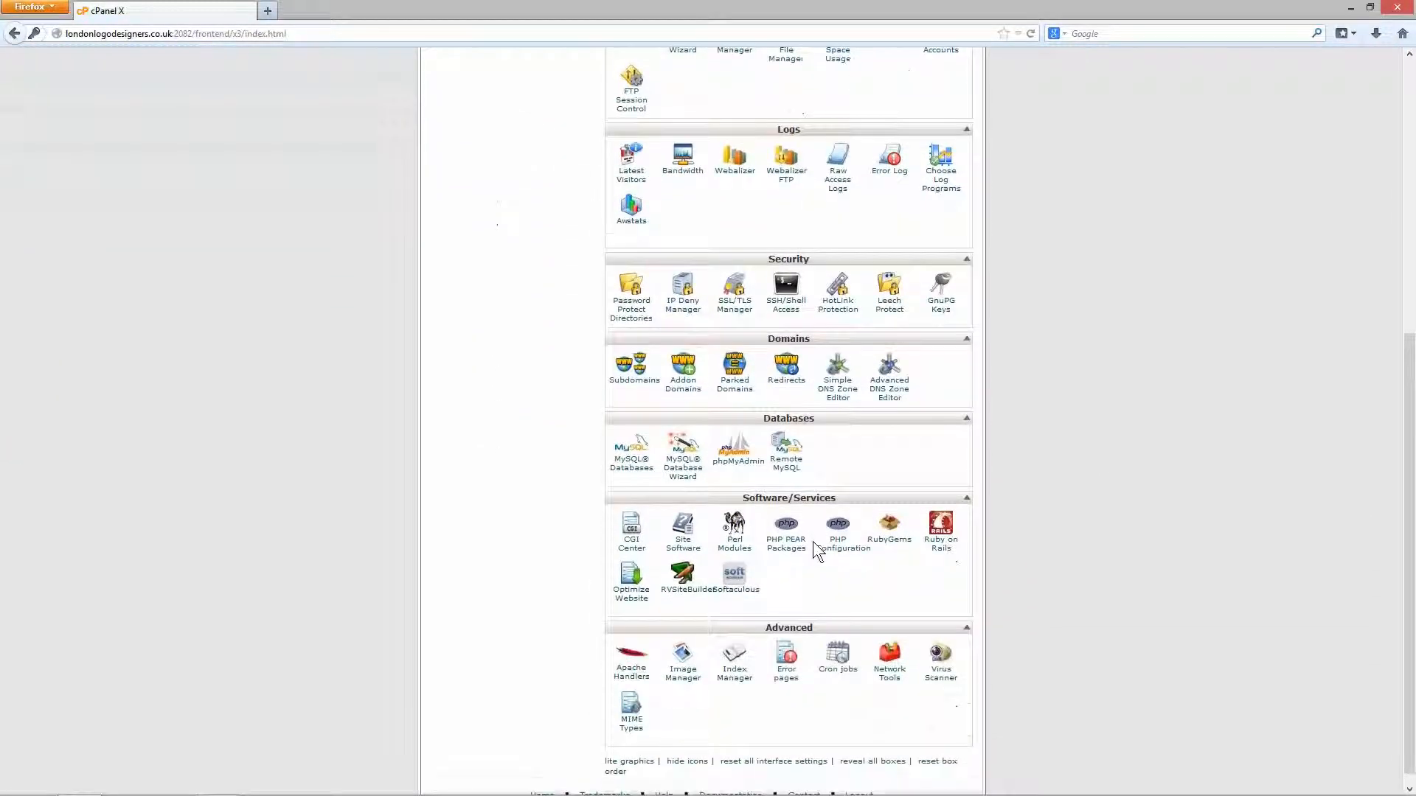
{"action": "scroll", "coordinate": [815, 550], "scroll_direction": "up", "scroll_amount": 6}
{"action": "scroll", "coordinate": [816, 537], "scroll_direction": "up", "scroll_amount": 1}
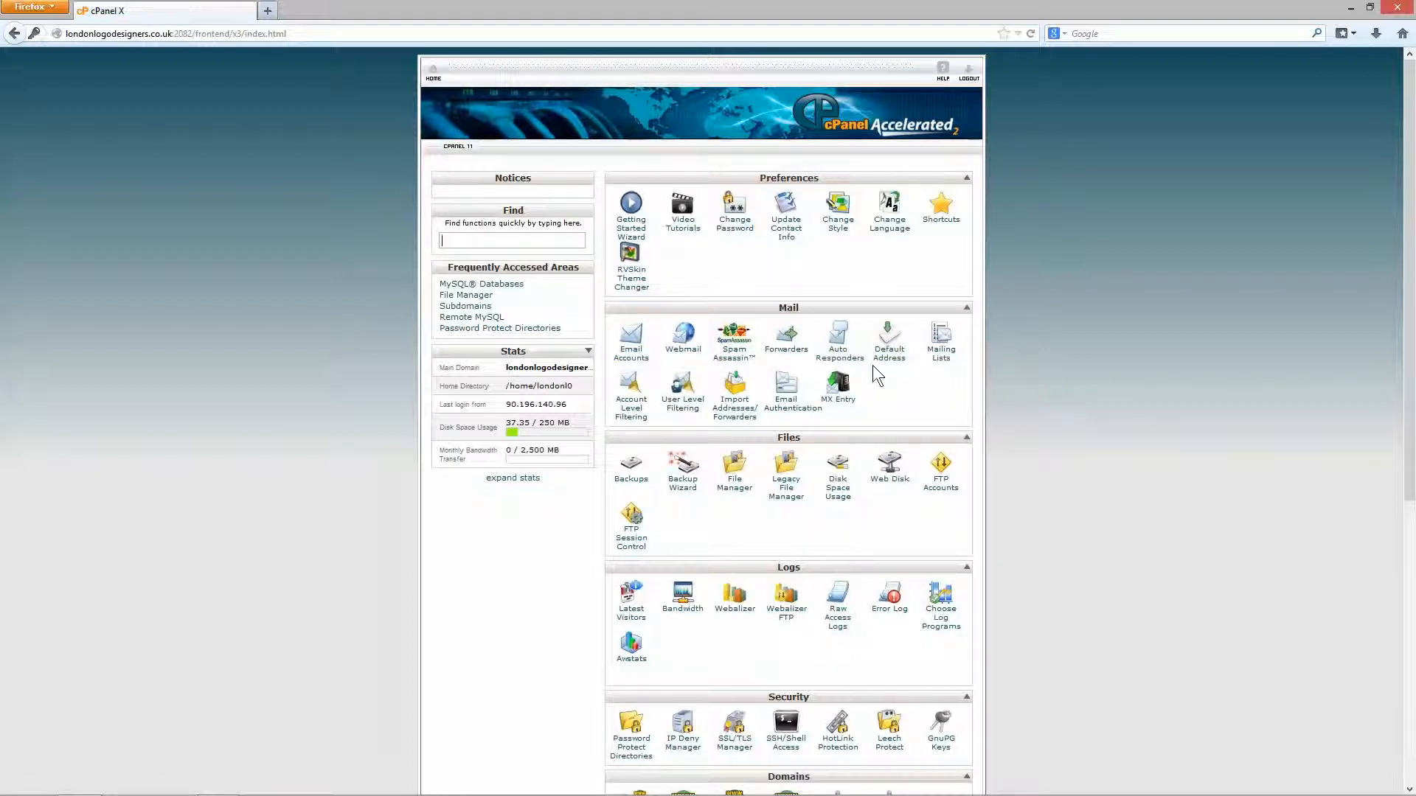
{"action": "left_click", "coordinate": [840, 407]}
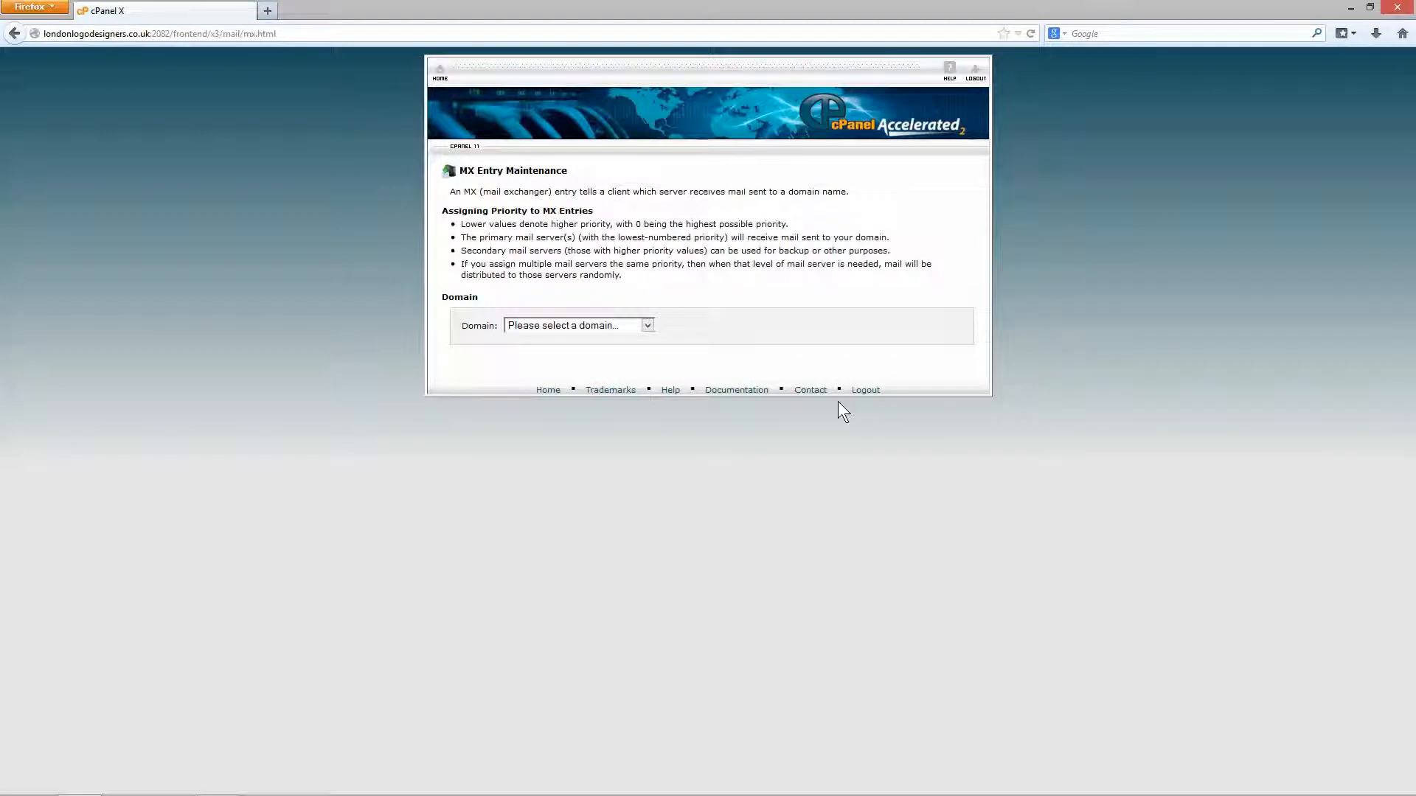
{"action": "left_click", "coordinate": [613, 325]}
{"action": "left_click", "coordinate": [609, 354]}
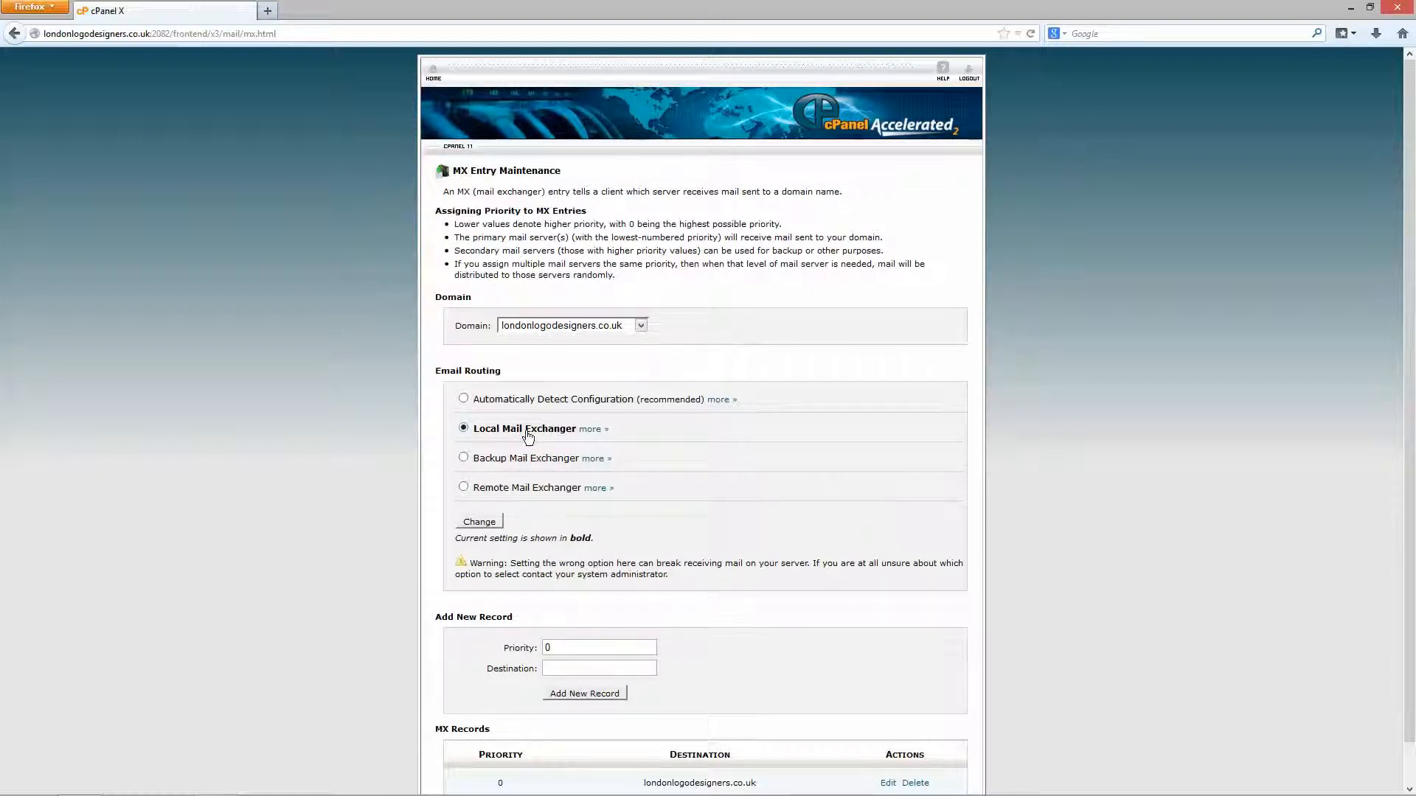
{"action": "left_click", "coordinate": [433, 73]}
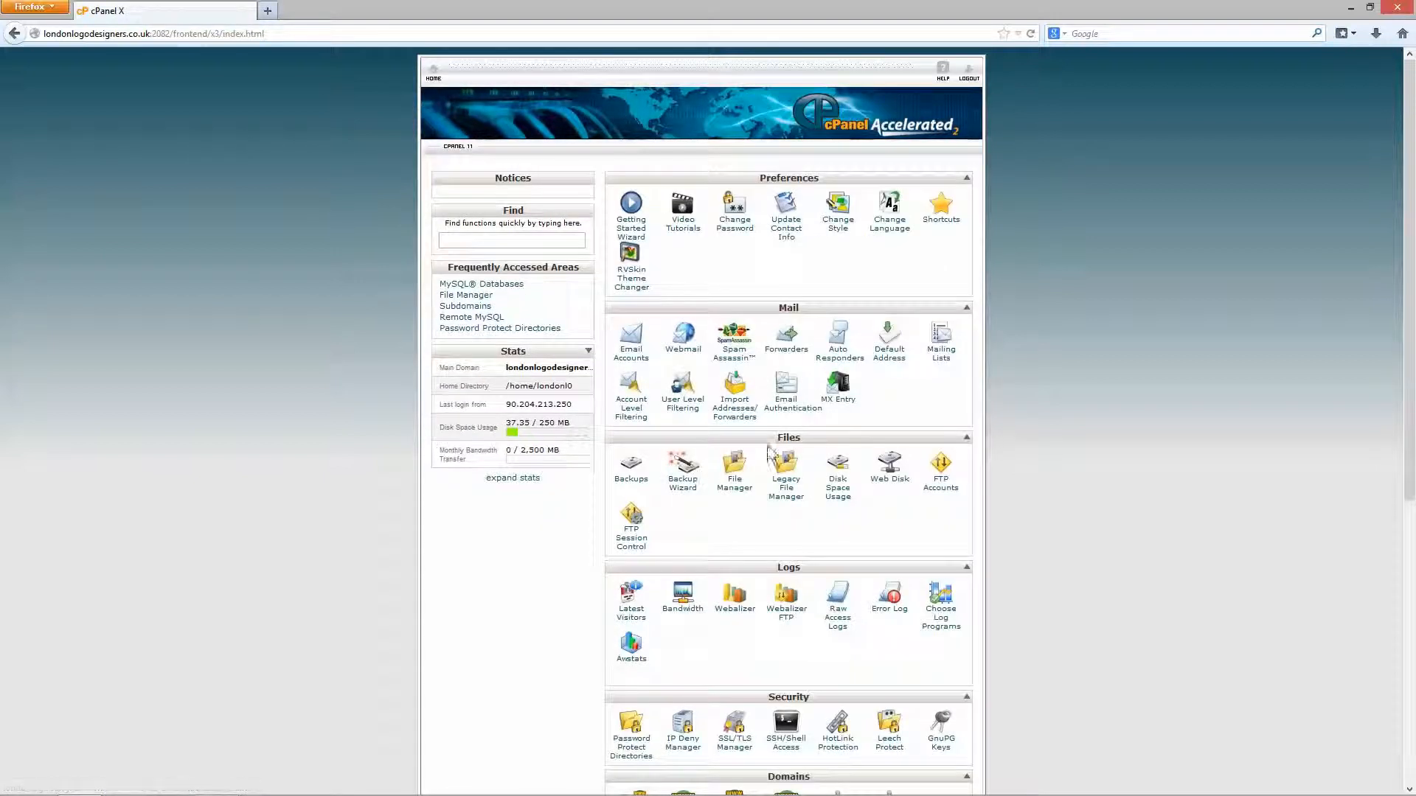
Enable DKIM and then SPF on the Email Authentication page.
{"action": "left_click", "coordinate": [788, 414]}
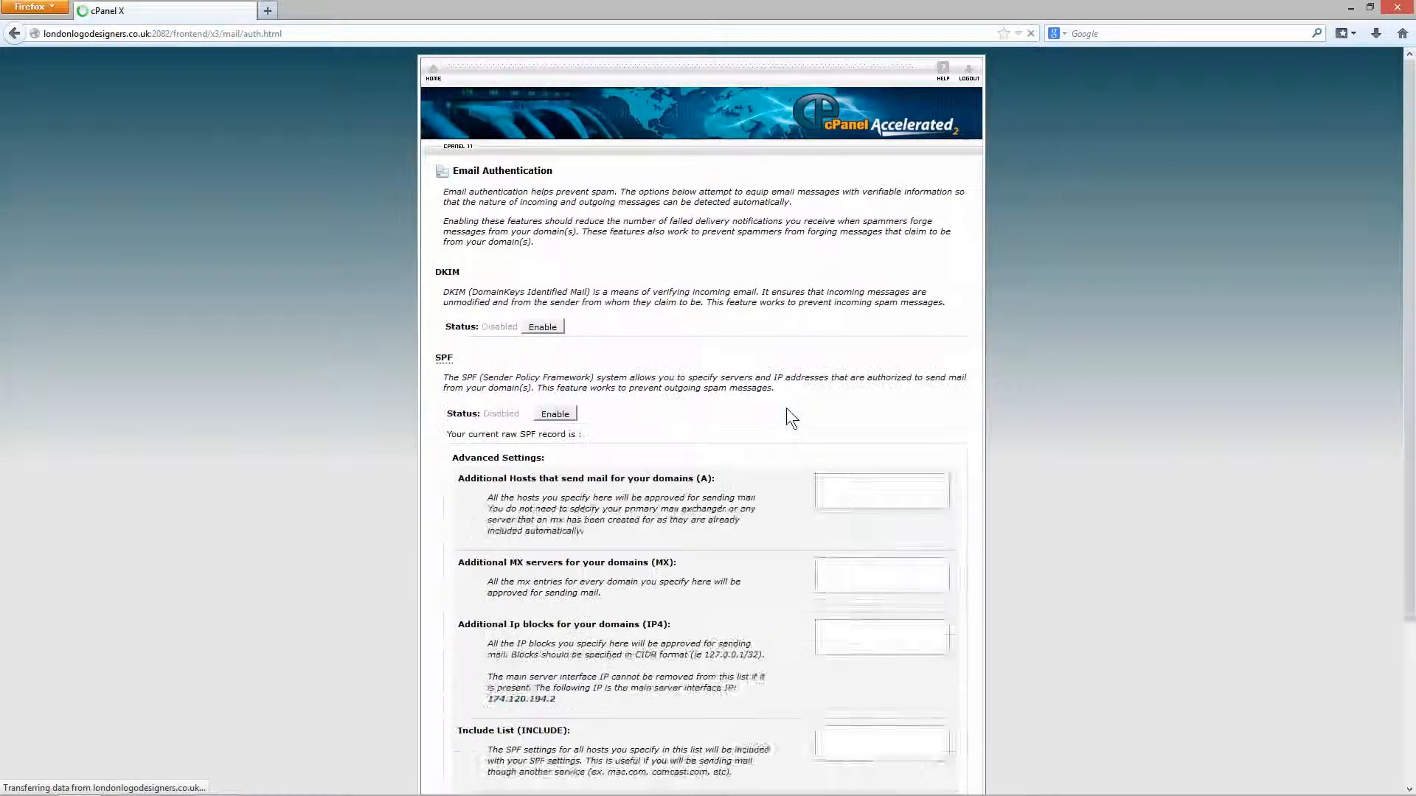
{"action": "left_click", "coordinate": [543, 328]}
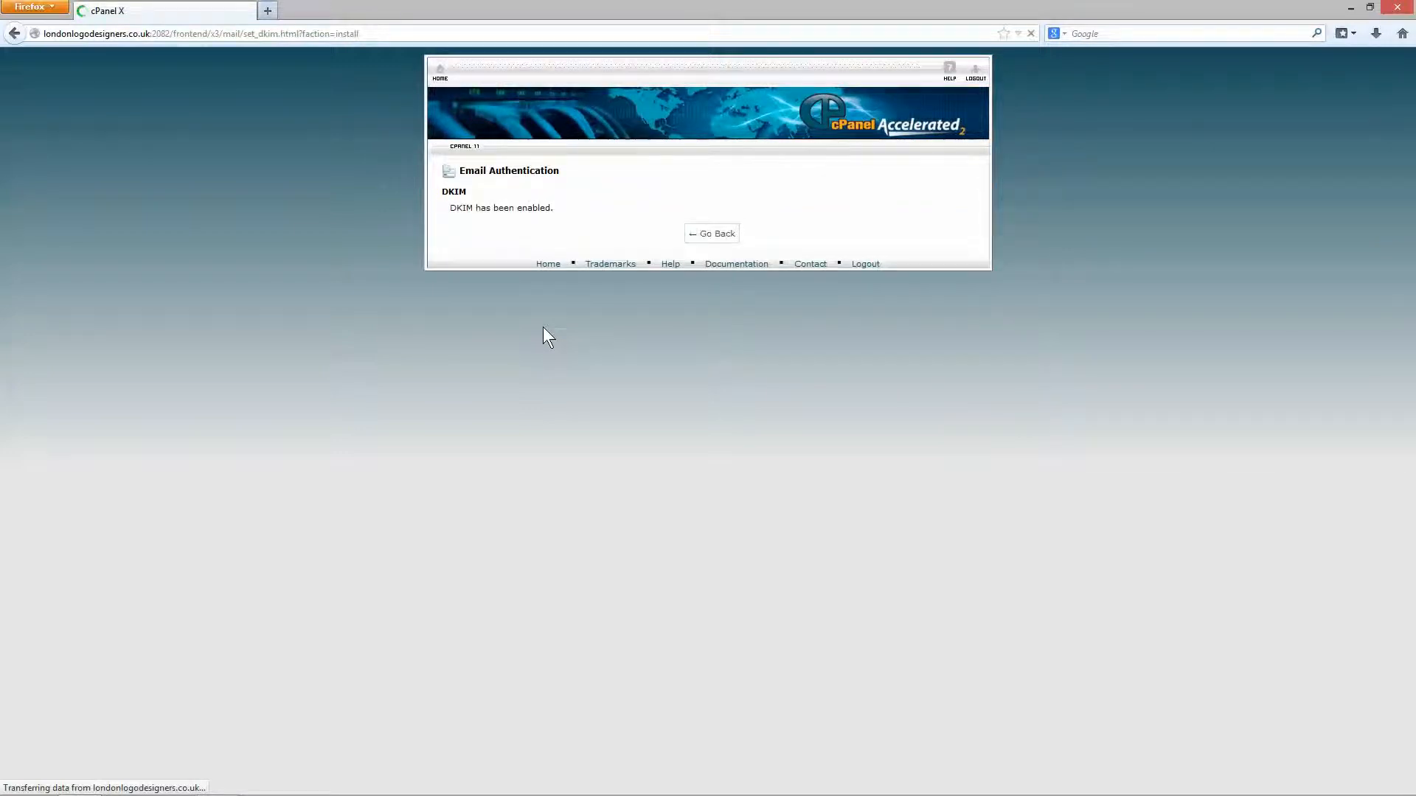
{"action": "left_click", "coordinate": [718, 243]}
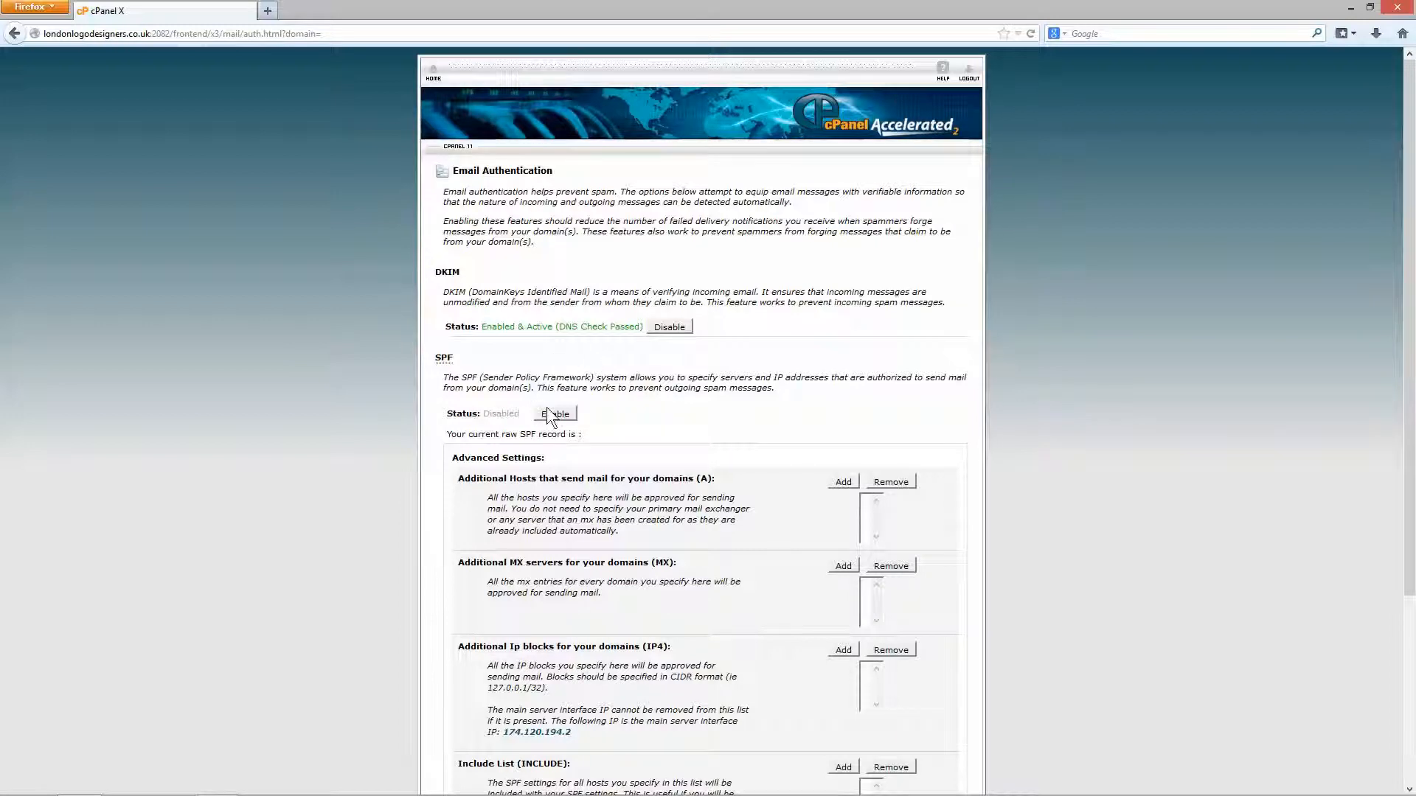
{"action": "left_click", "coordinate": [554, 414]}
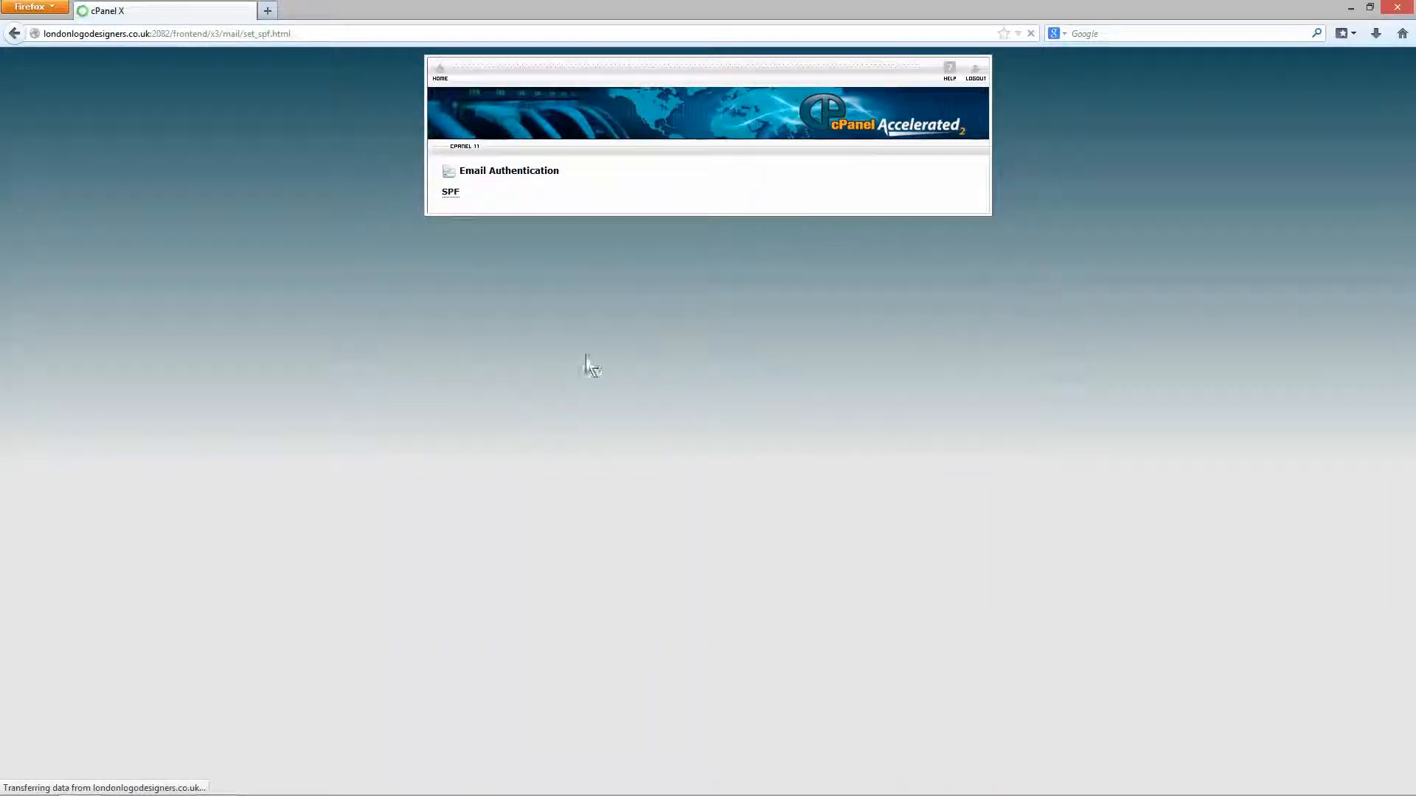
{"action": "left_click", "coordinate": [702, 258]}
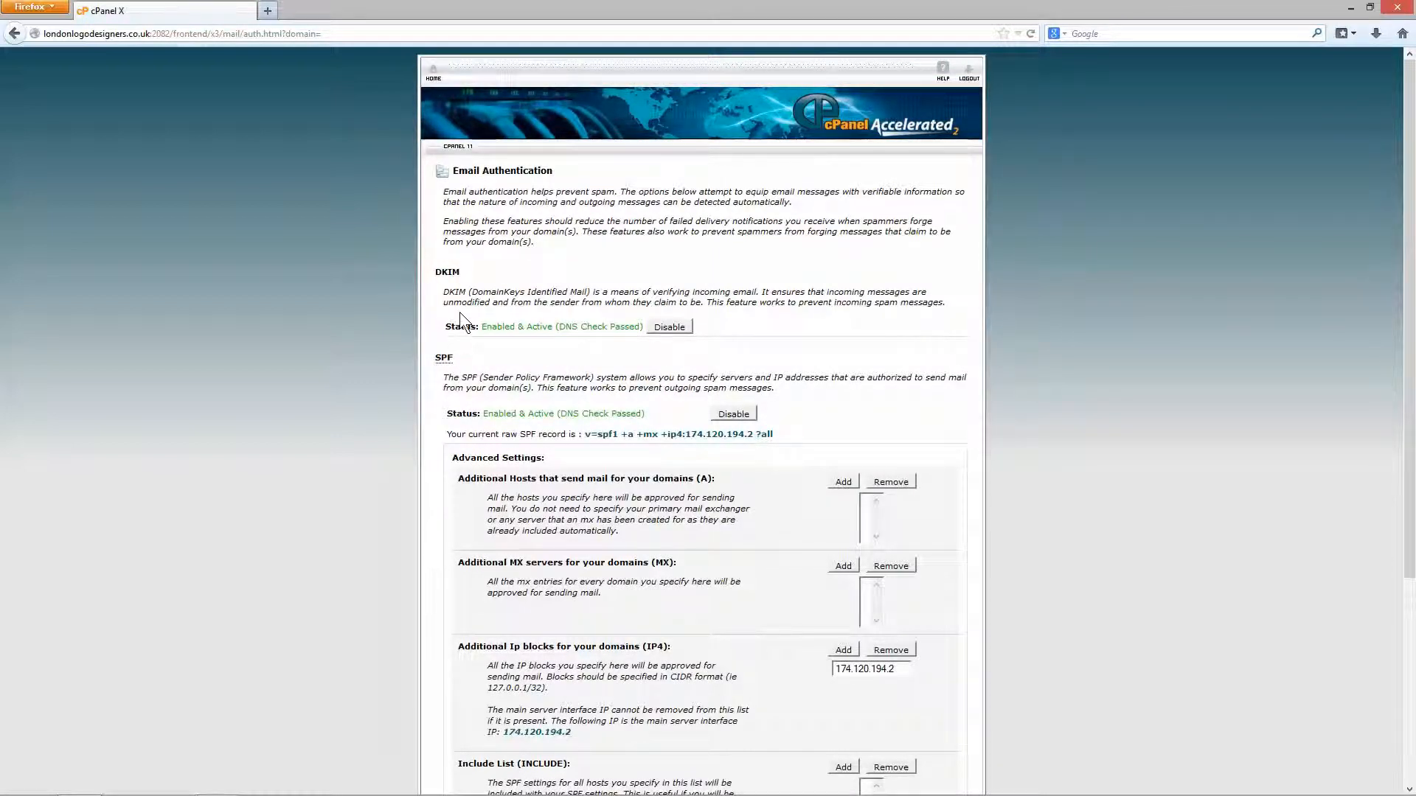
Highlight the DKIM and SPF spam explanations, then return to the cPanel home page.
{"action": "left_click_drag", "start_coordinate": [722, 308], "coordinate": [951, 310]}
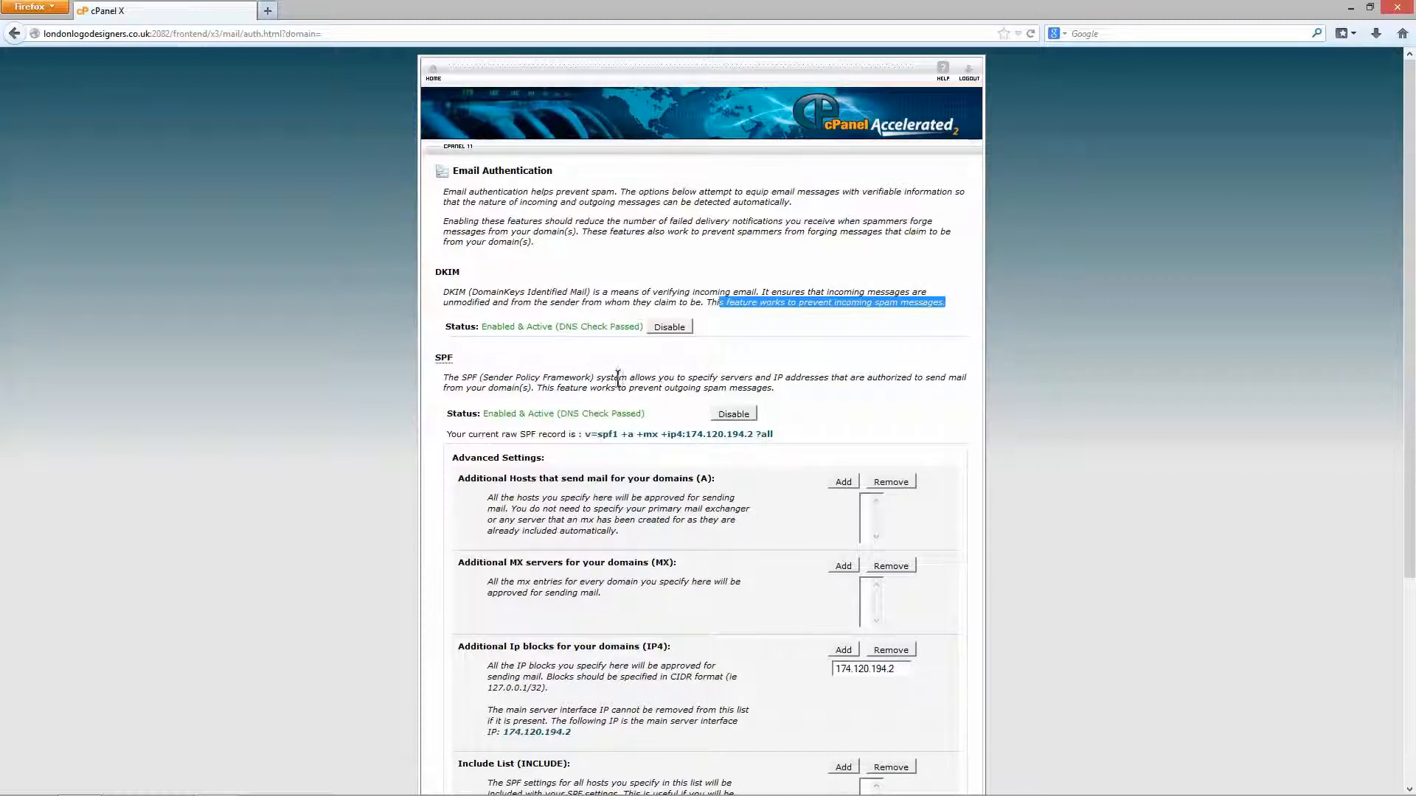
{"action": "left_click_drag", "start_coordinate": [537, 388], "coordinate": [772, 390]}
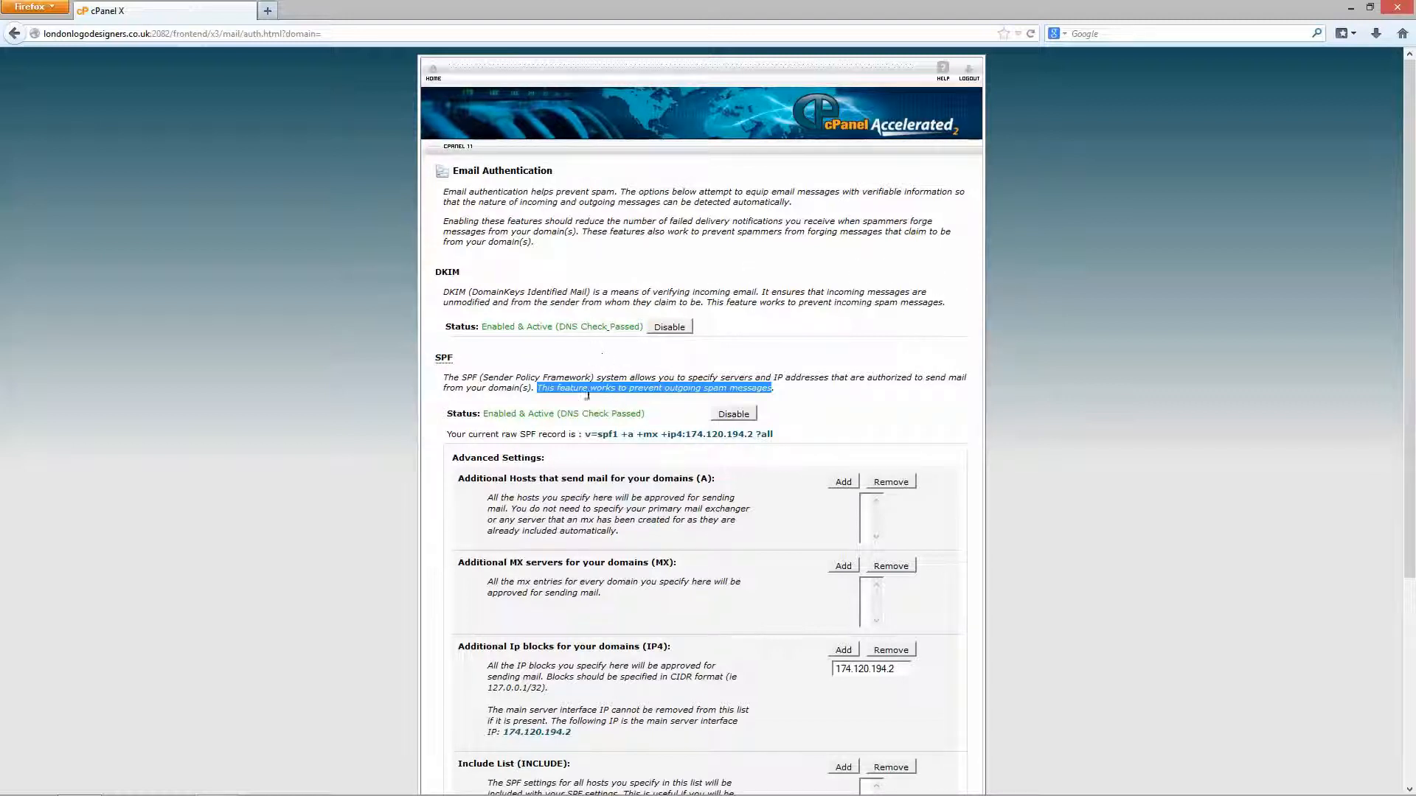
{"action": "left_click", "coordinate": [587, 357]}
{"action": "left_click", "coordinate": [433, 72]}
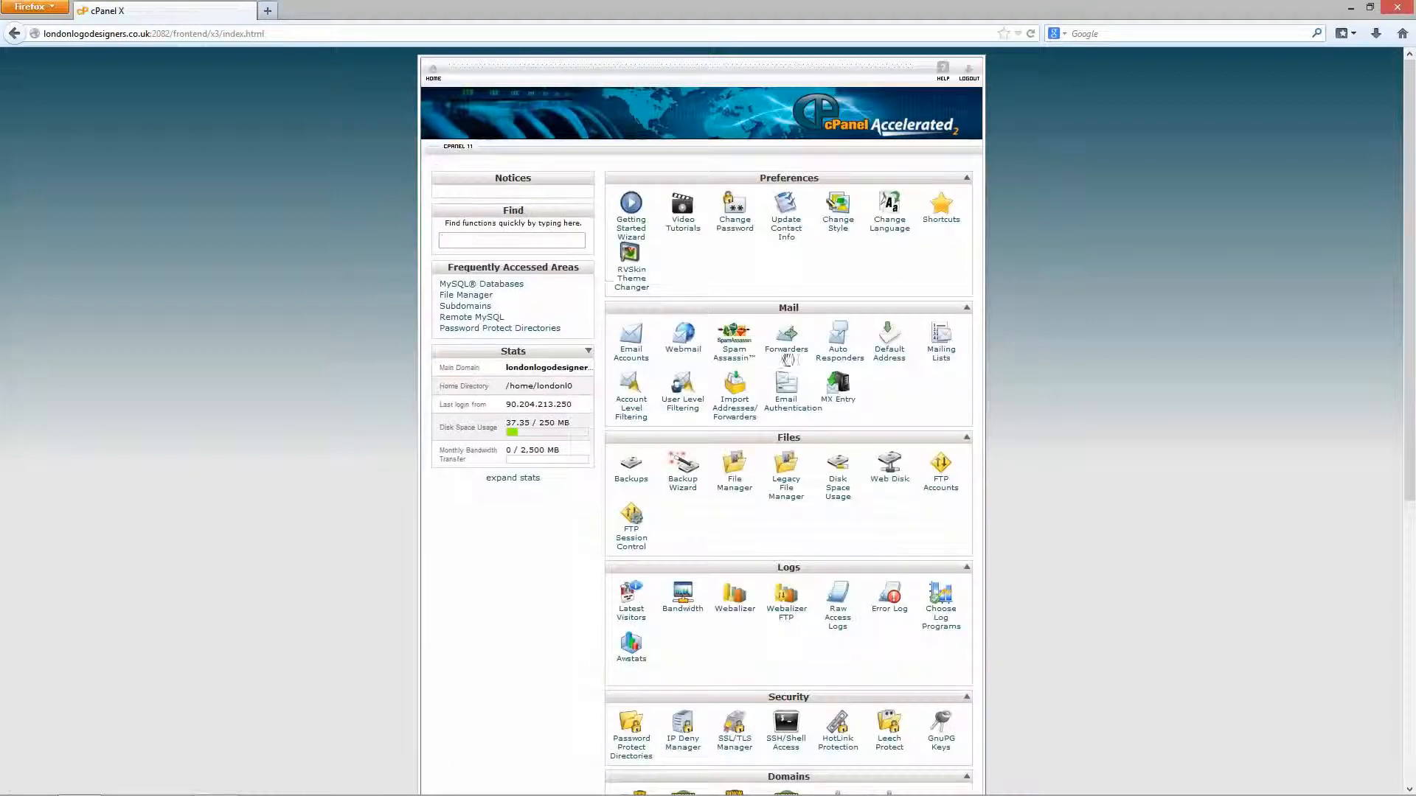
{"action": "left_click", "coordinate": [898, 357]}
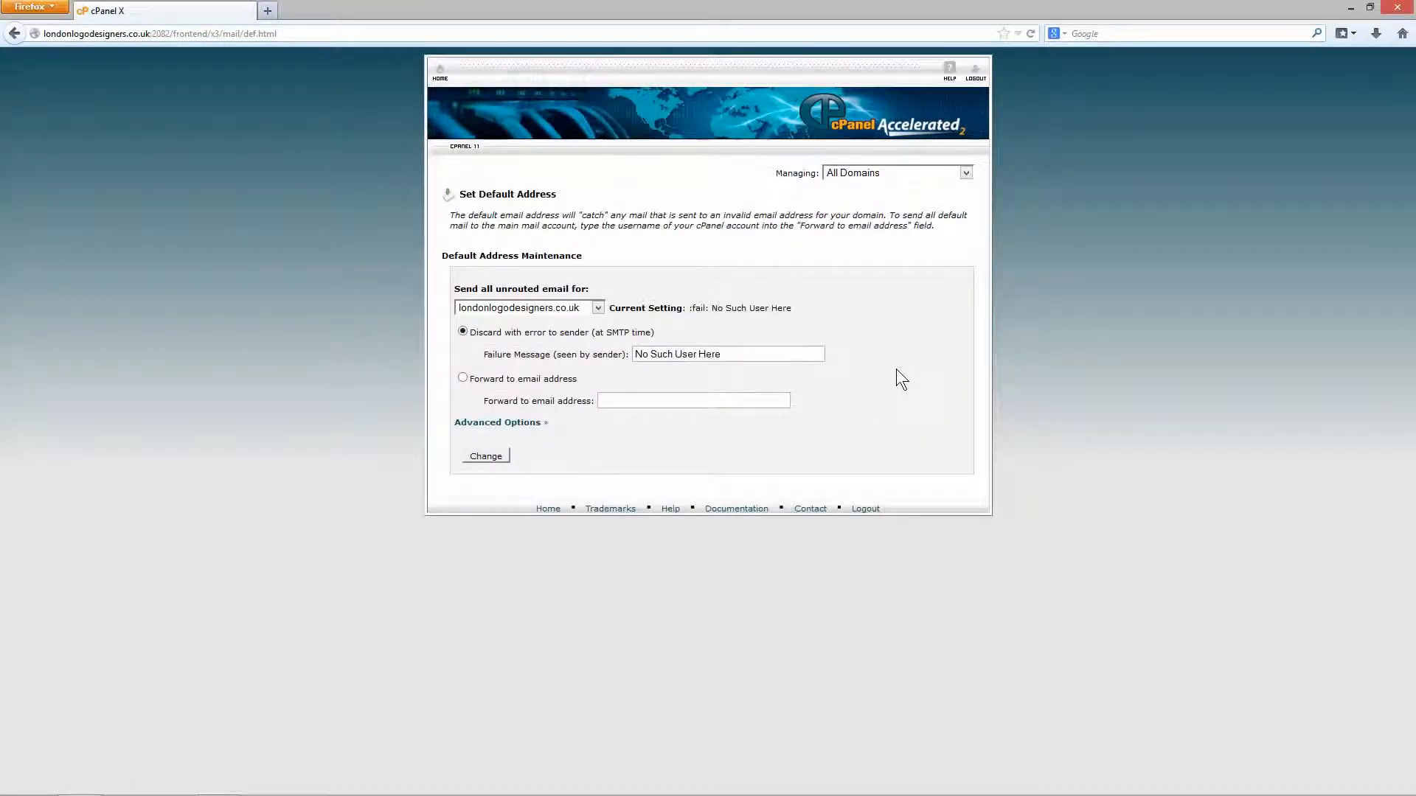
{"action": "left_click", "coordinate": [585, 310]}
{"action": "left_click", "coordinate": [581, 312]}
{"action": "left_click", "coordinate": [441, 78]}
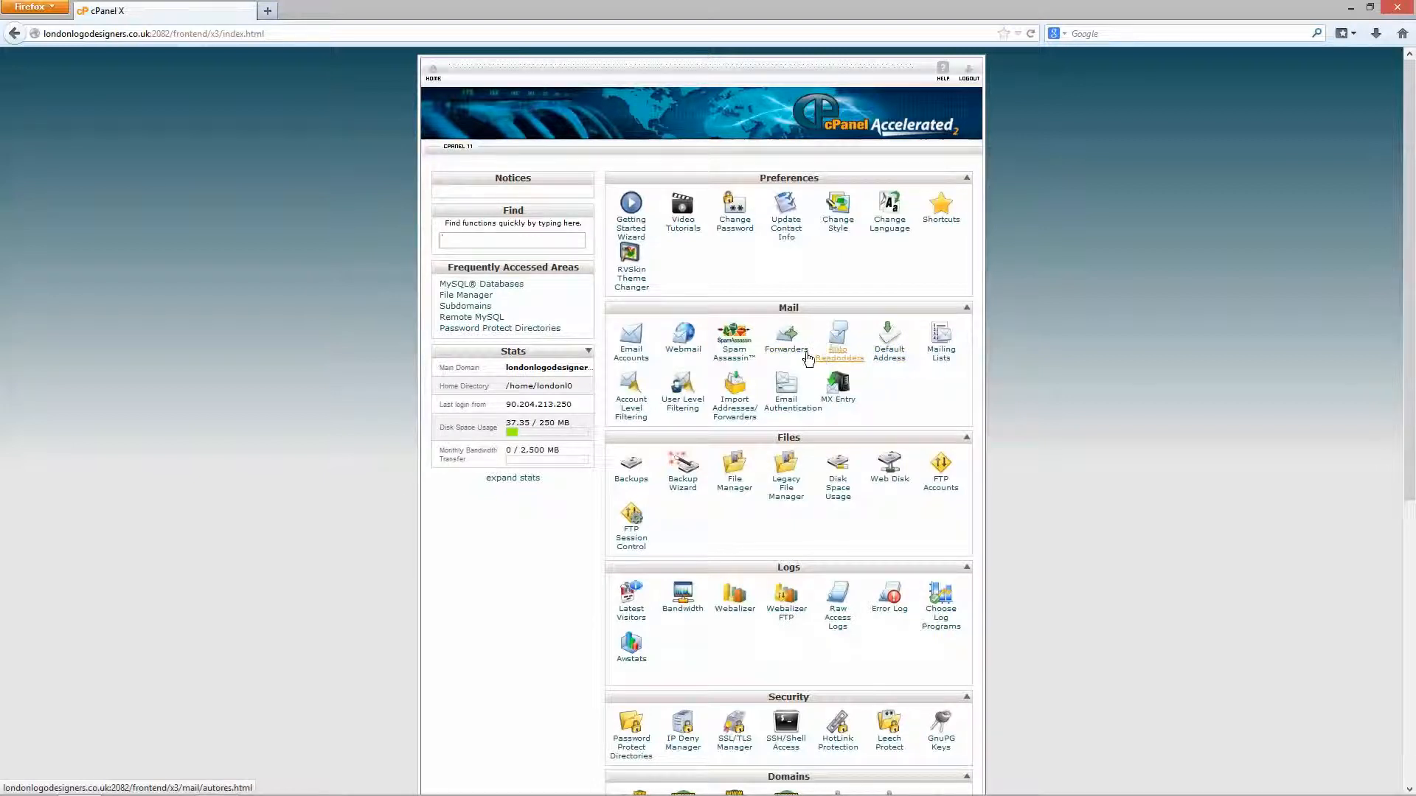
{"action": "left_click", "coordinate": [628, 356]}
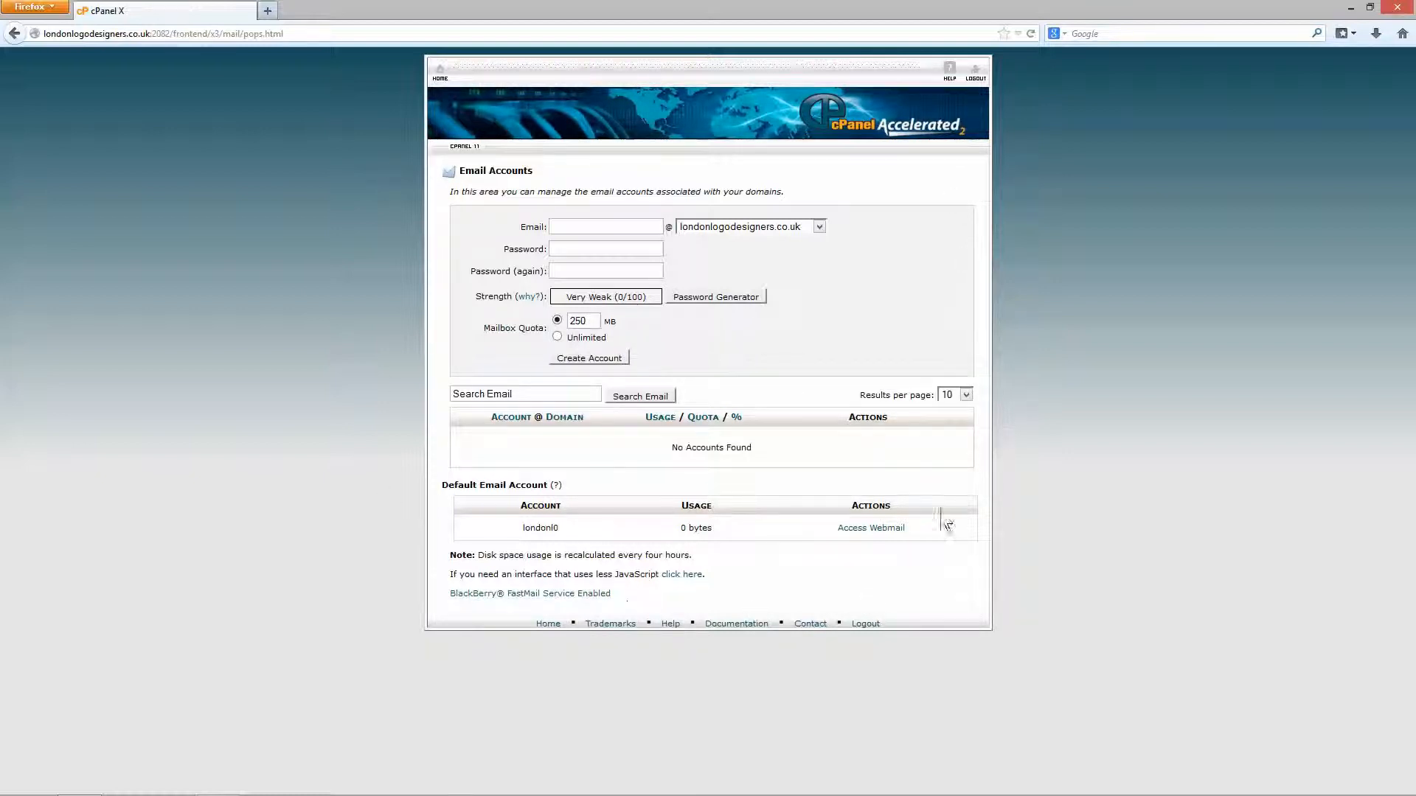
{"action": "left_click", "coordinate": [778, 229]}
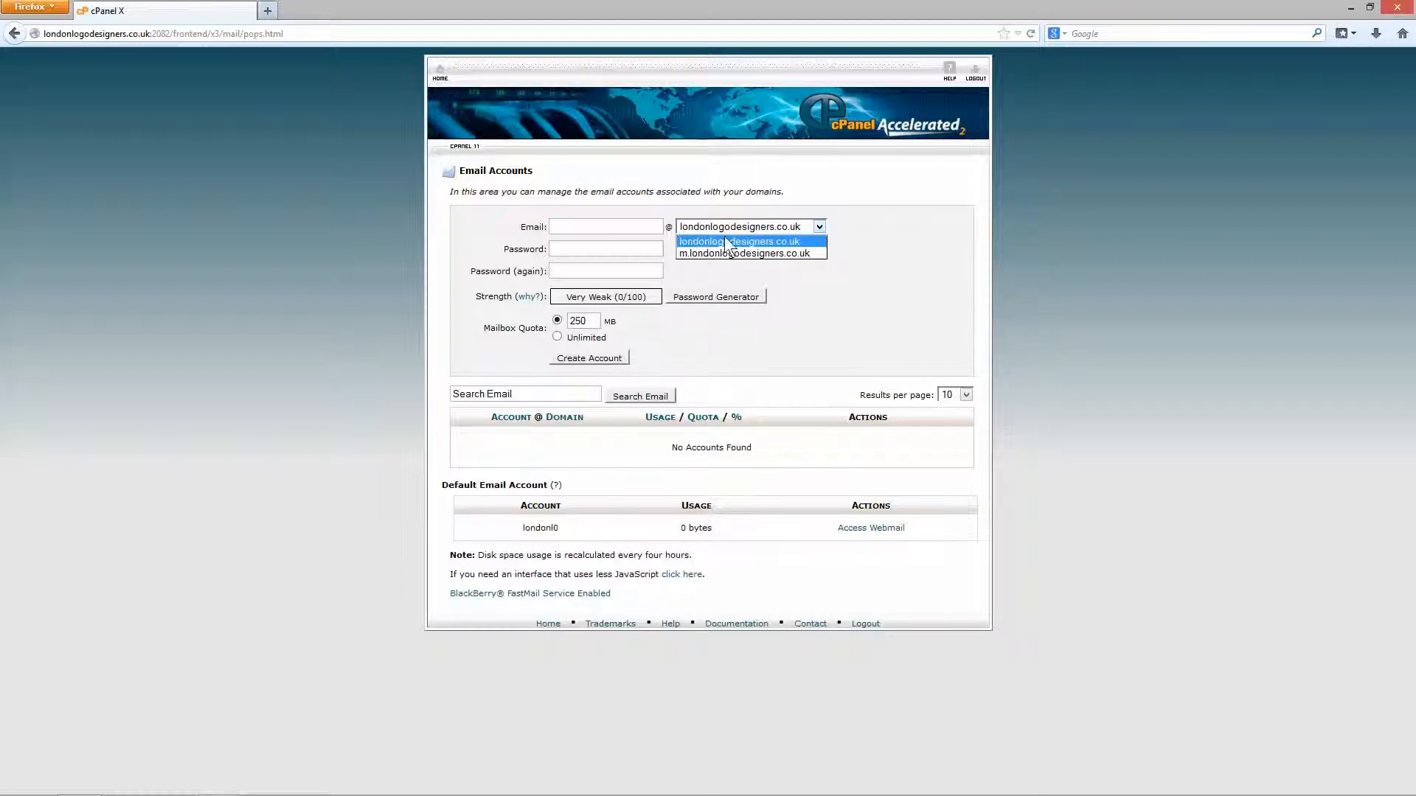
{"action": "left_click", "coordinate": [690, 238]}
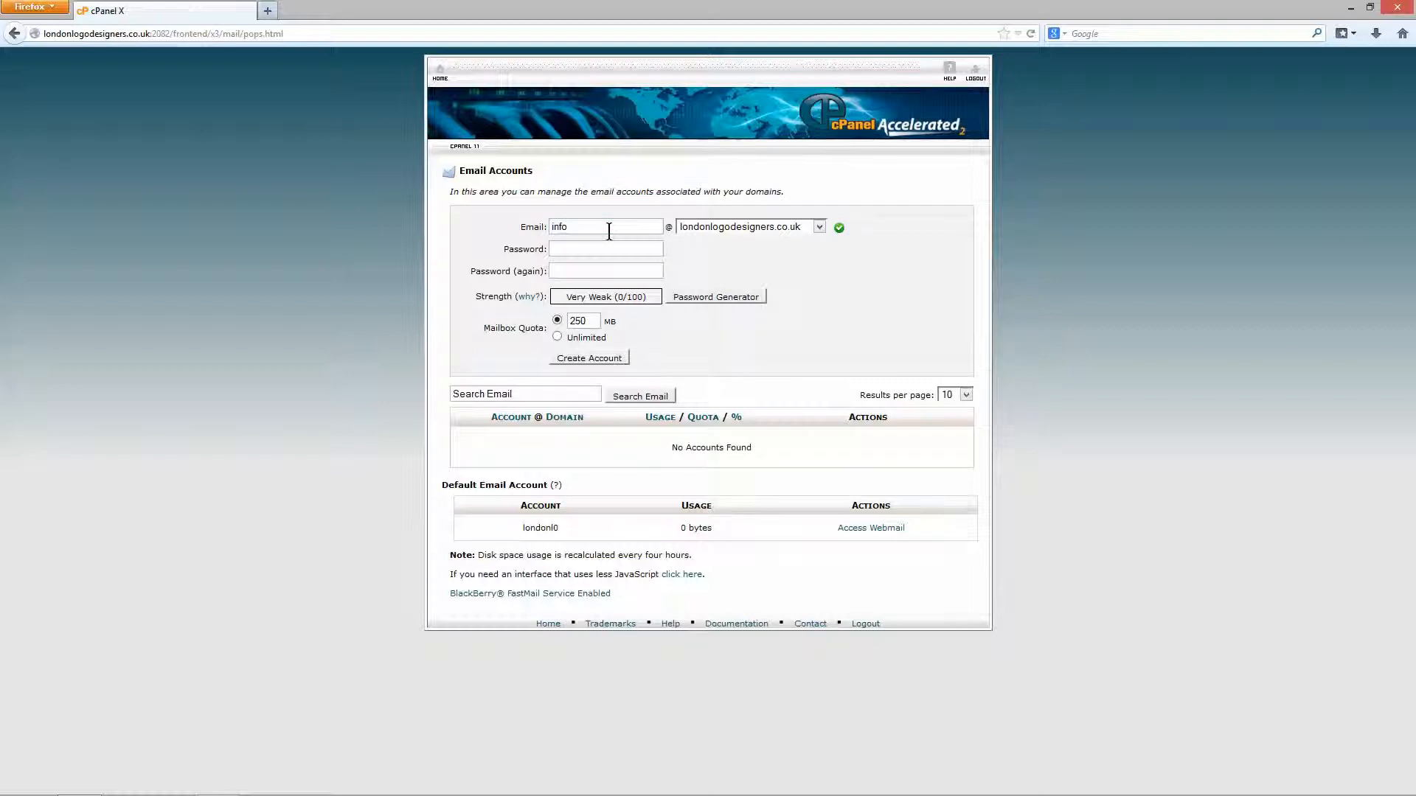
{"action": "left_click_drag", "start_coordinate": [591, 228], "coordinate": [490, 231]}
{"action": "key", "text": "alt+Tab"}
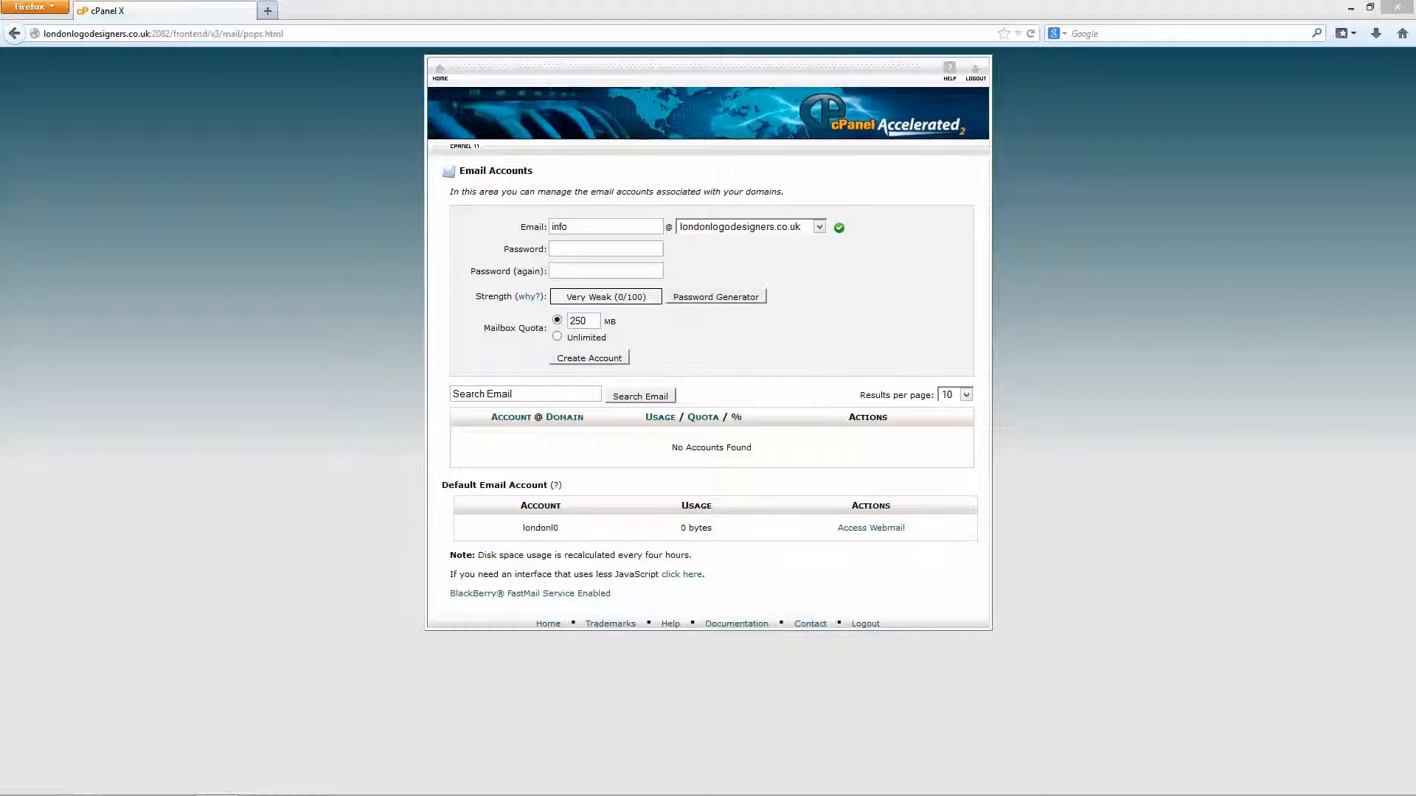
{"action": "left_click", "coordinate": [607, 249]}
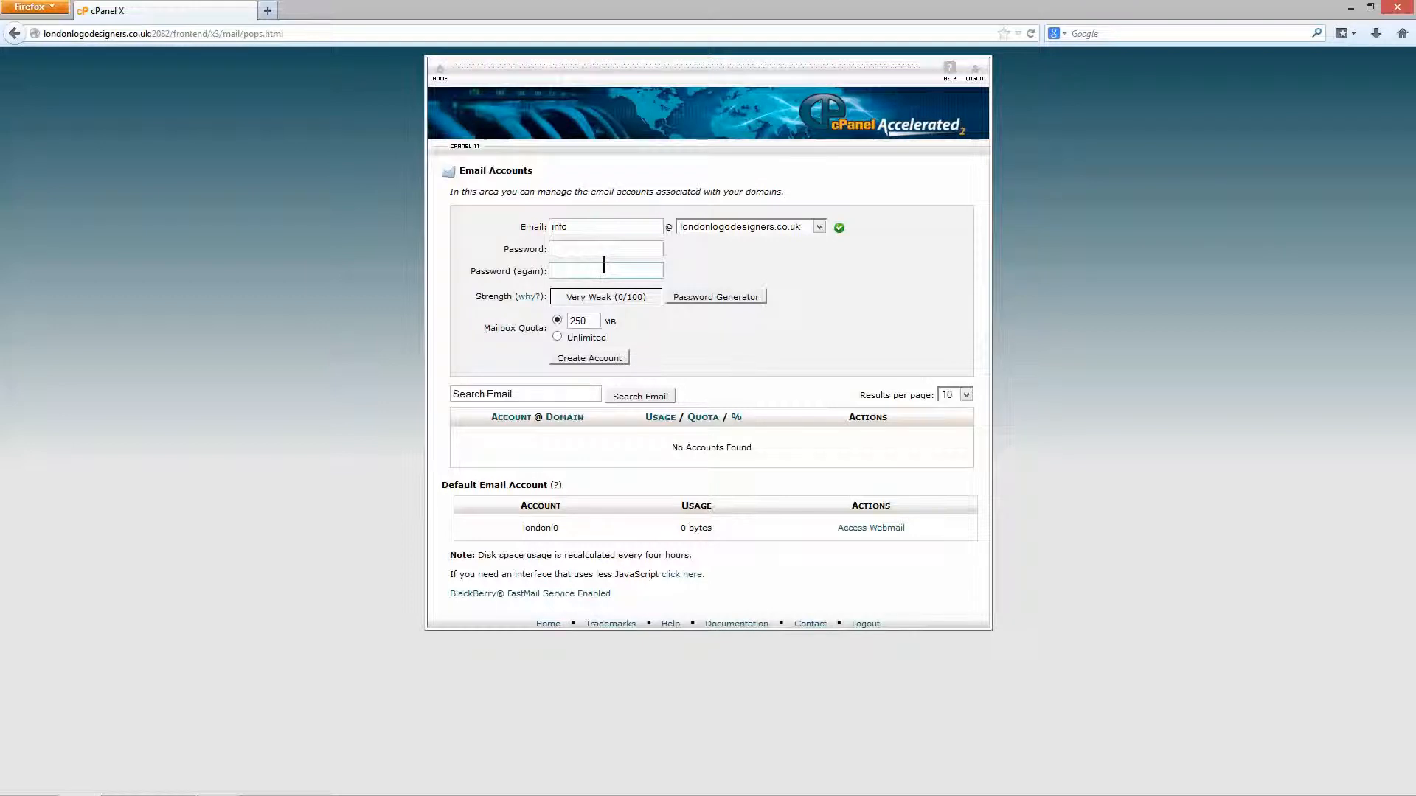
{"action": "left_click", "coordinate": [737, 296]}
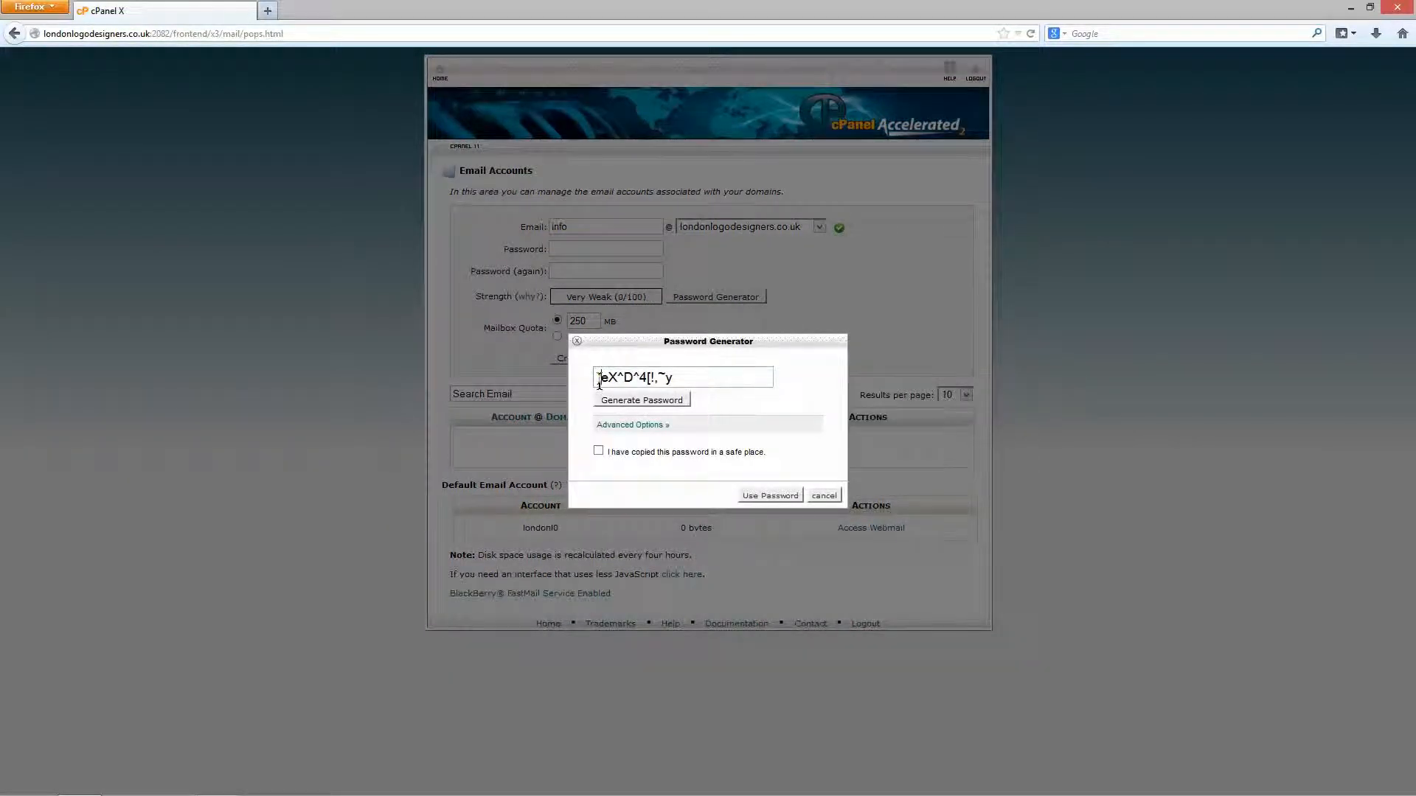
{"action": "left_click_drag", "start_coordinate": [595, 378], "coordinate": [676, 379]}
{"action": "left_click", "coordinate": [670, 403]}
{"action": "left_click_drag", "start_coordinate": [599, 382], "coordinate": [693, 377]}
{"action": "left_click", "coordinate": [671, 403]}
{"action": "left_click_drag", "start_coordinate": [599, 378], "coordinate": [697, 378]}
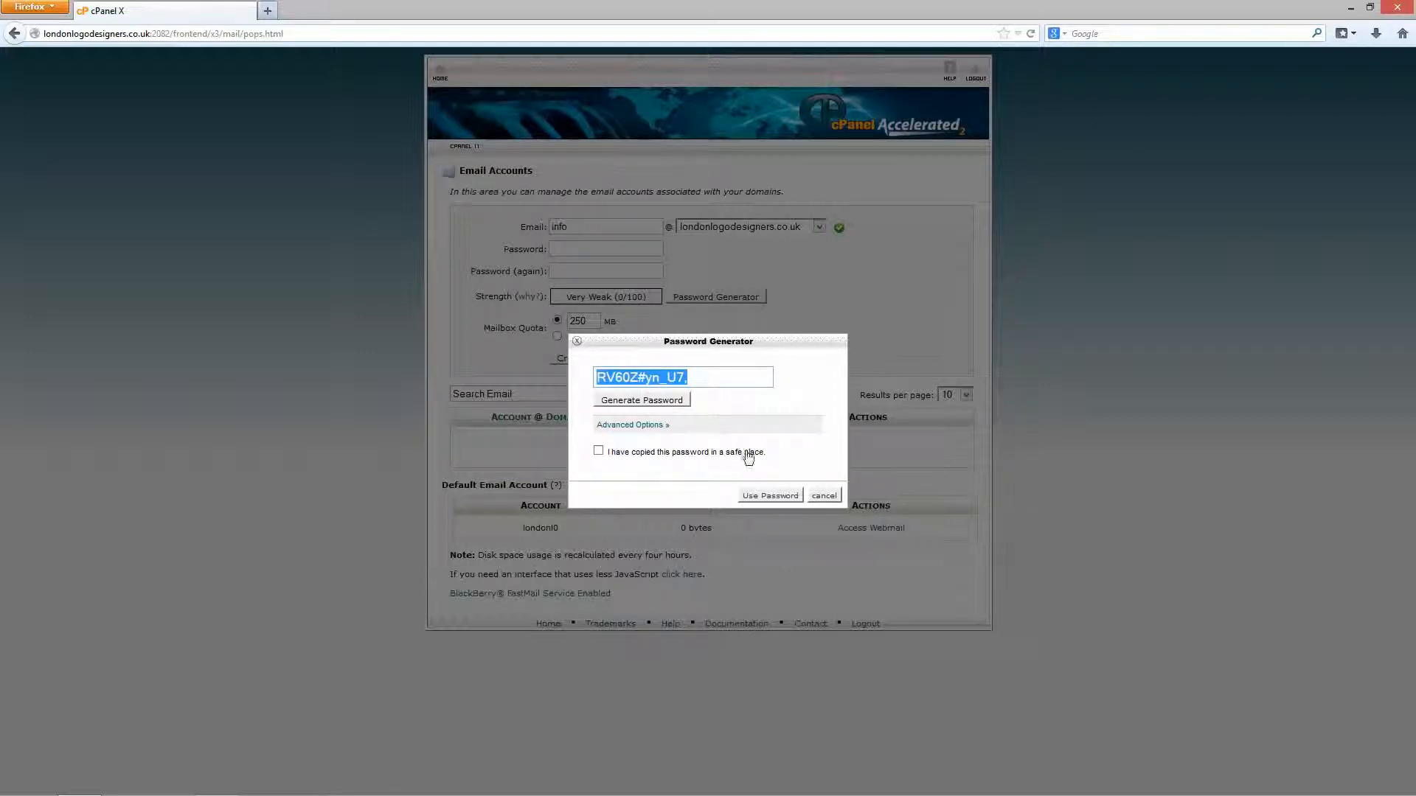
{"action": "left_click", "coordinate": [822, 494]}
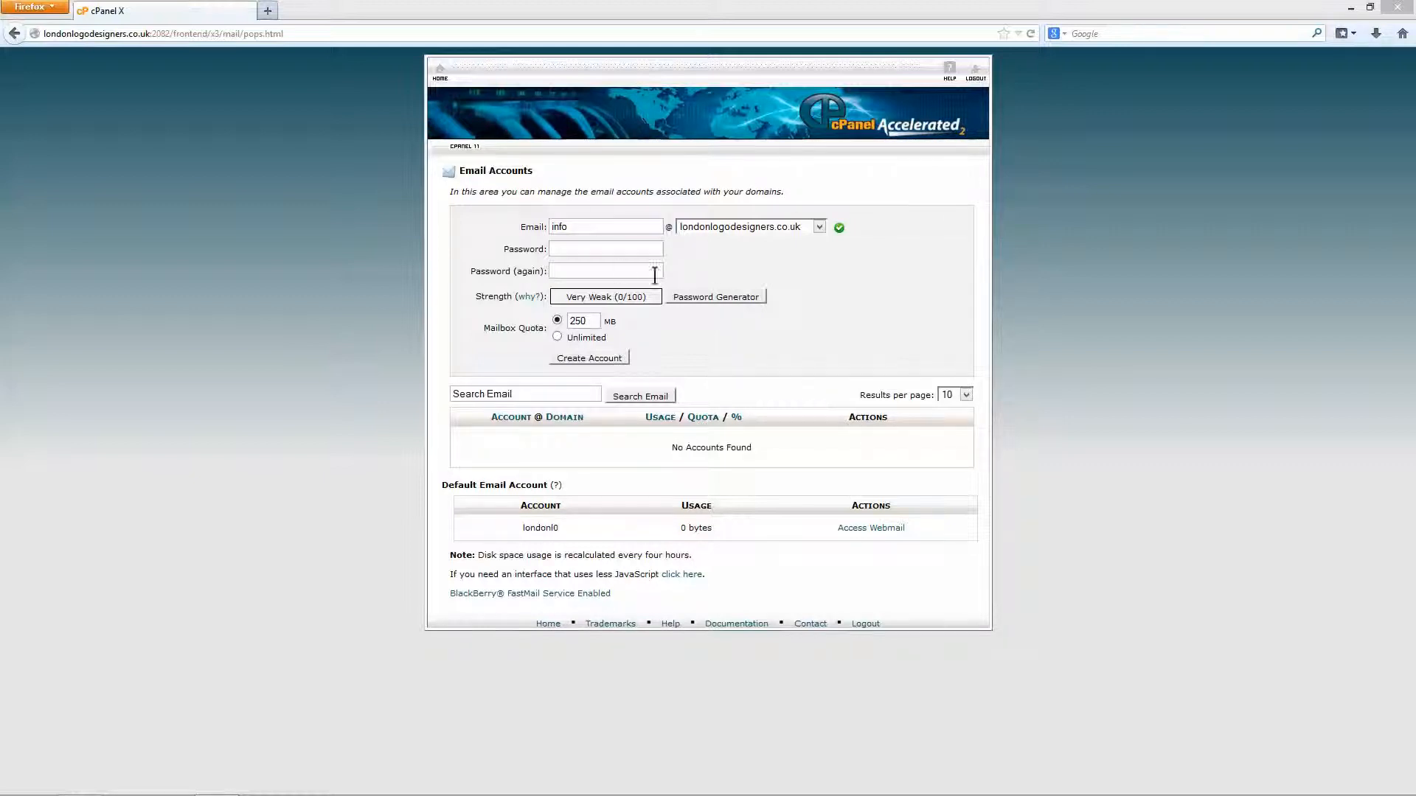
Paste the copied password into both Password and Password (again), rated Very Strong (90/100).
{"action": "left_click", "coordinate": [611, 250]}
{"action": "key", "text": "ctrl+v"}
{"action": "left_click", "coordinate": [613, 273]}
{"action": "key", "text": "ctrl+v"}
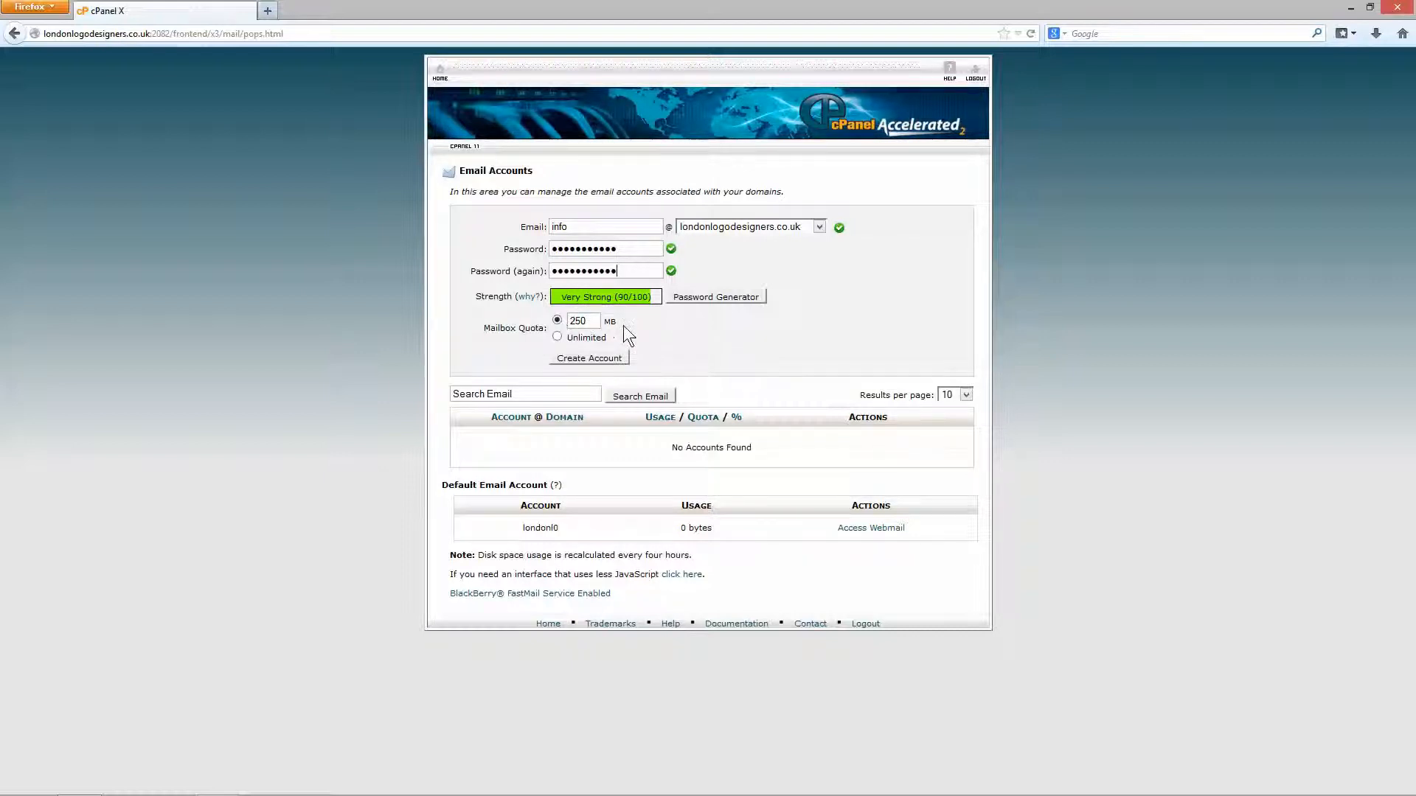
{"action": "left_click", "coordinate": [589, 357]}
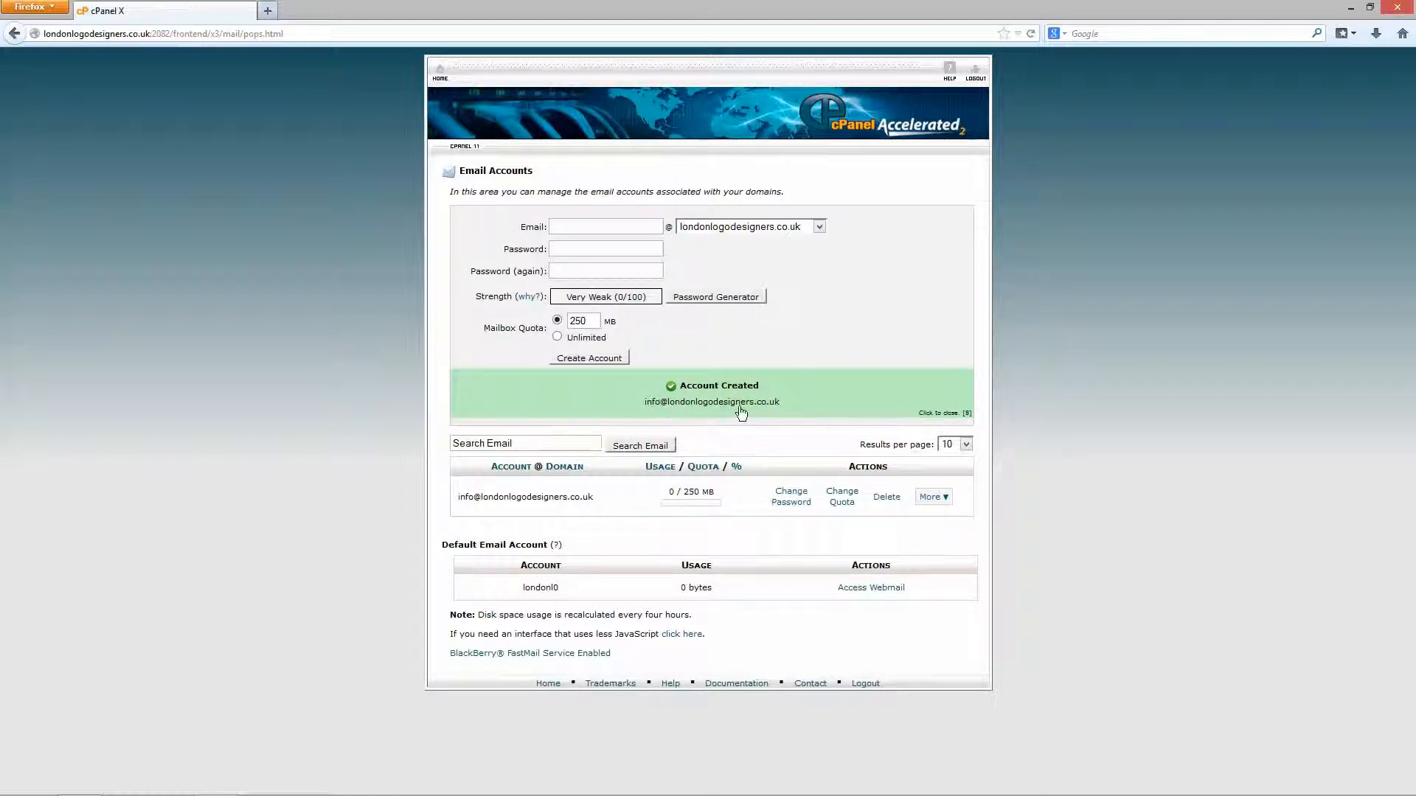
{"action": "left_click", "coordinate": [955, 413]}
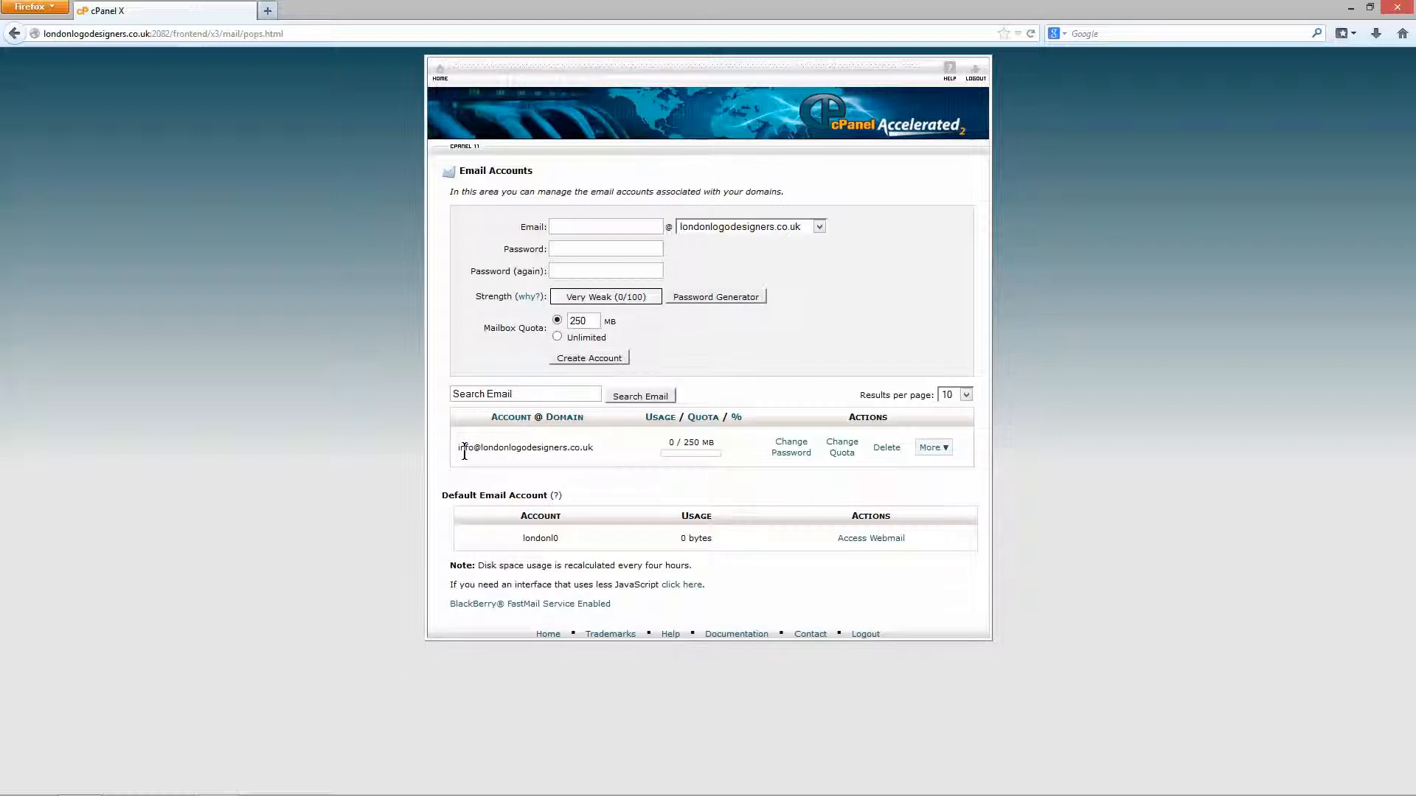
{"action": "left_click_drag", "start_coordinate": [461, 451], "coordinate": [609, 453]}
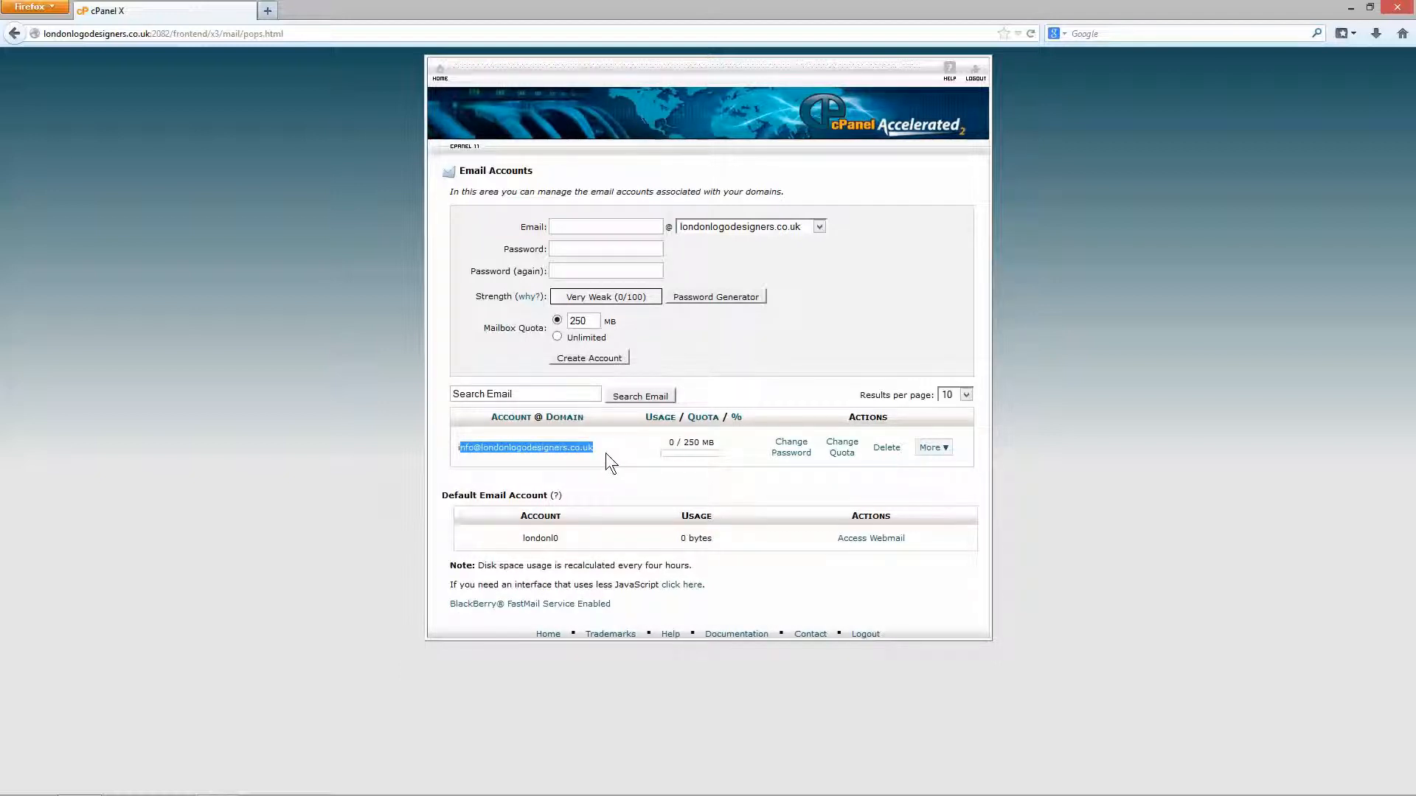
{"action": "left_click", "coordinate": [606, 449]}
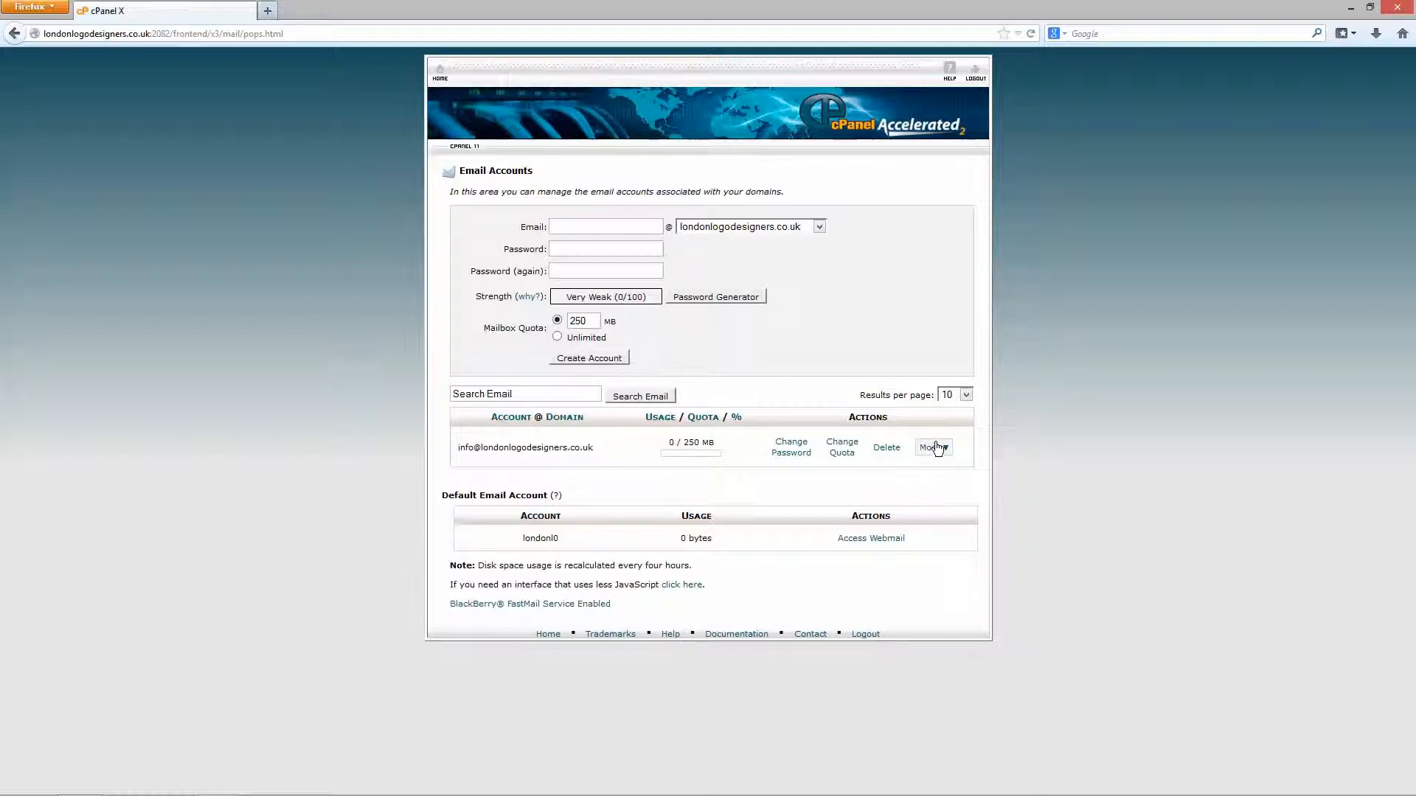
Open the More dropdown in the info account's row.
{"action": "left_click", "coordinate": [933, 448]}
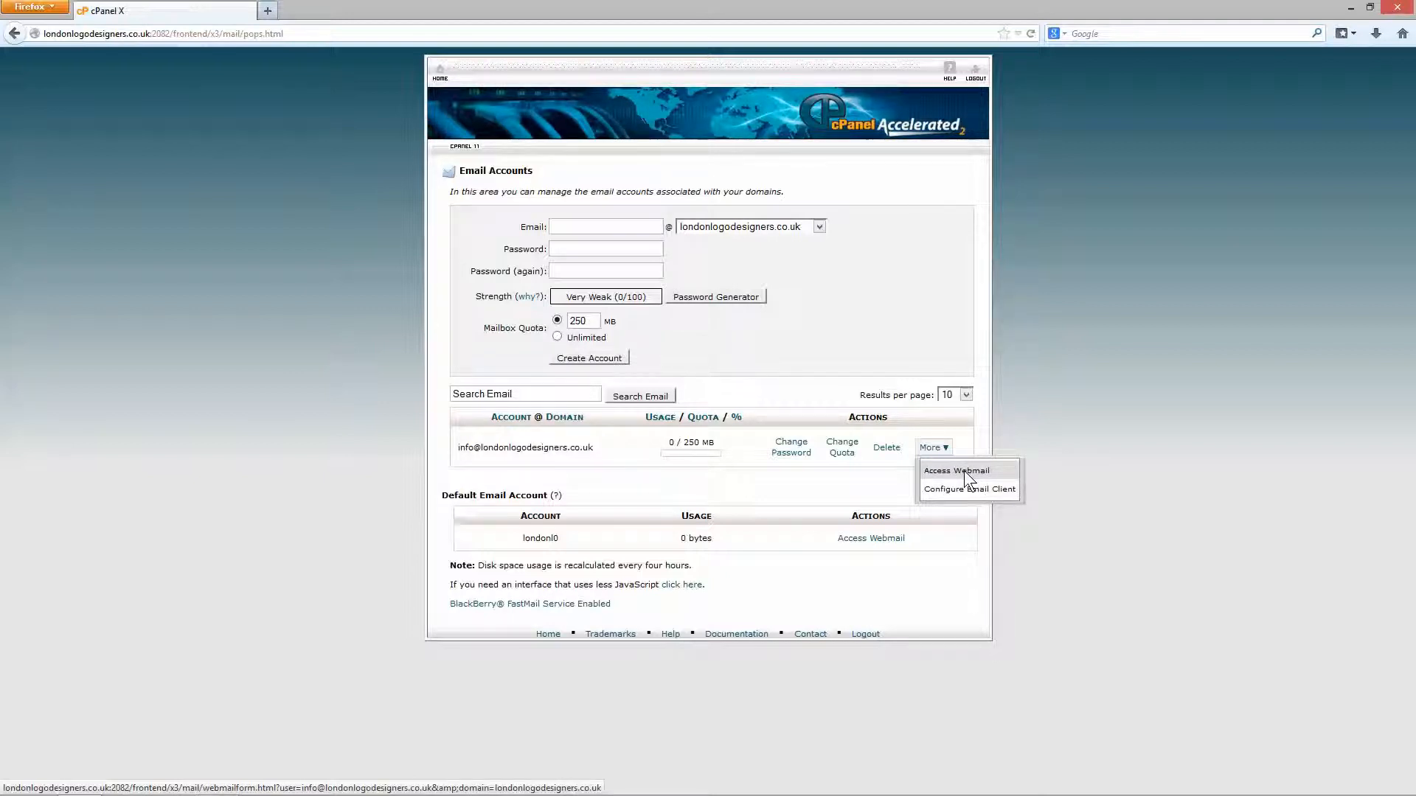
Copy the site's domain into a new tab and load its /webmail address.
{"action": "left_click", "coordinate": [302, 338]}
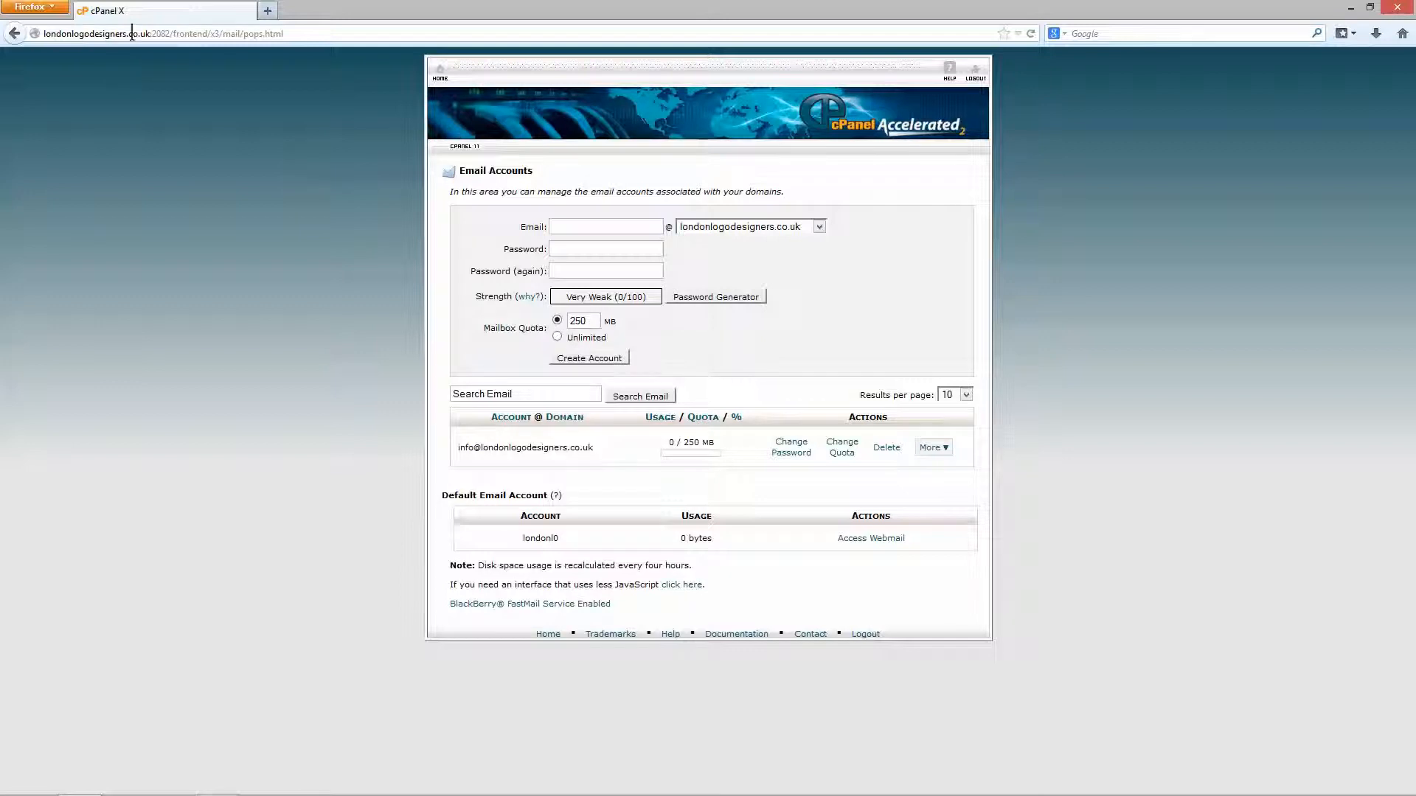
{"action": "left_click_drag", "start_coordinate": [149, 33], "coordinate": [43, 33]}
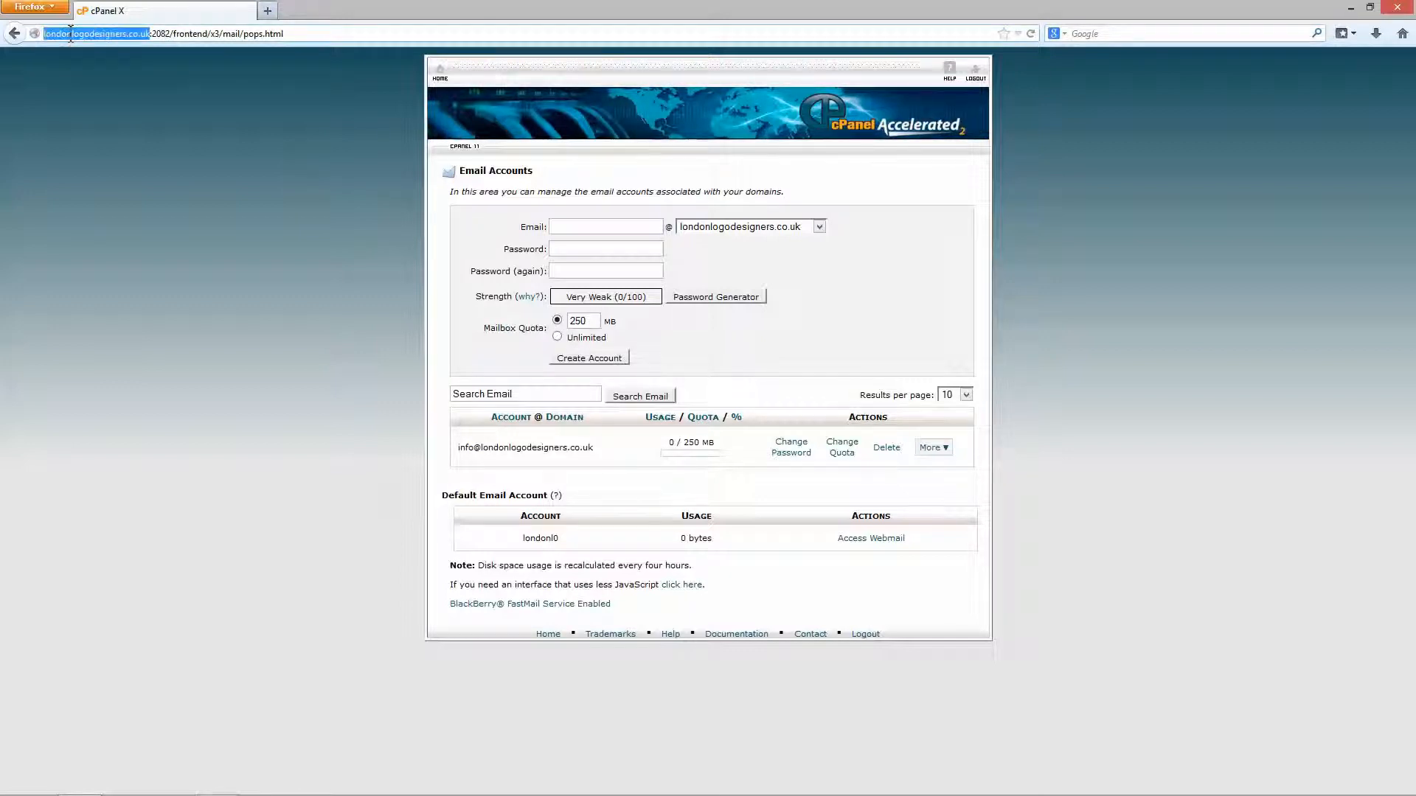
{"action": "right_click", "coordinate": [79, 37]}
{"action": "left_click", "coordinate": [115, 84]}
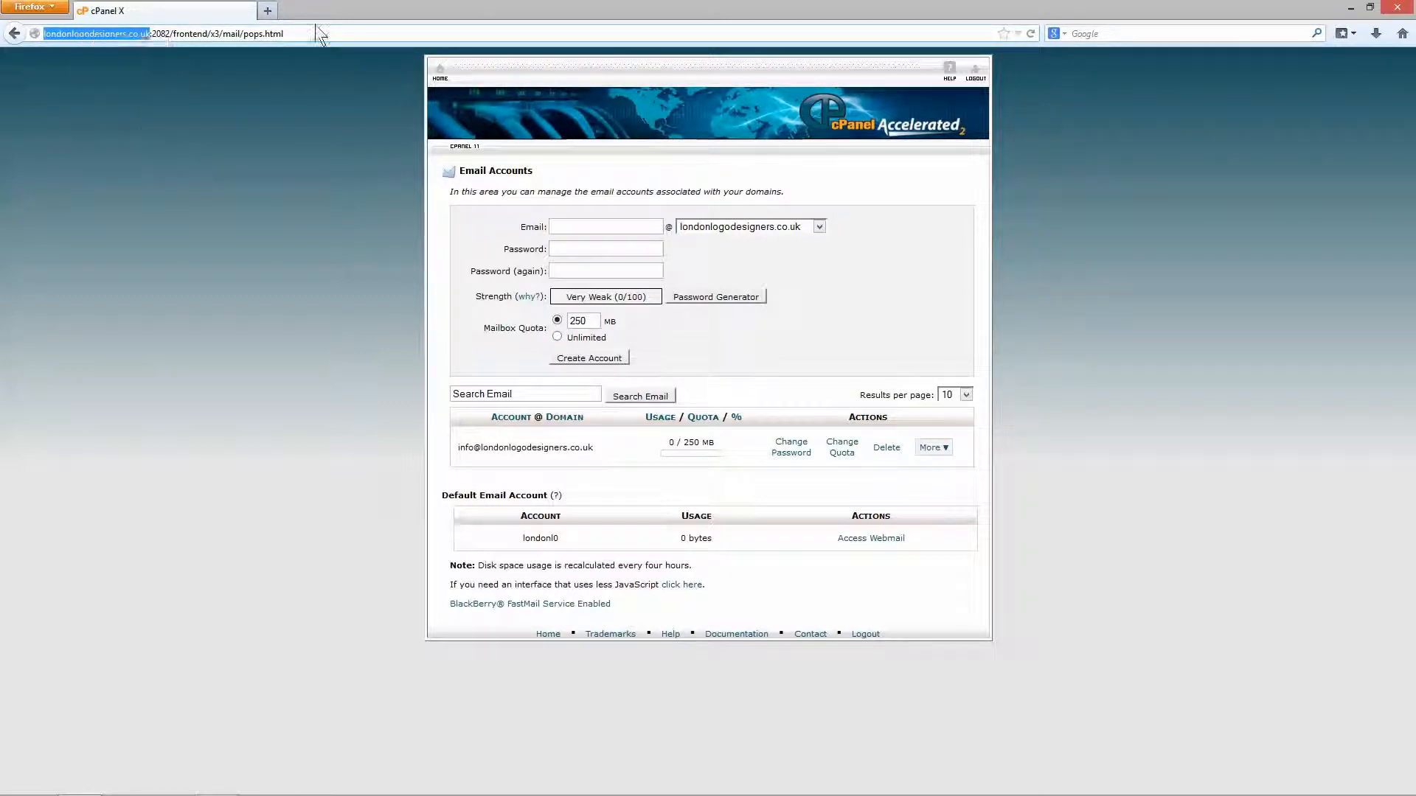
{"action": "left_click", "coordinate": [272, 11]}
{"action": "key", "text": "ctrl+v"}
{"action": "type", "text": "/"}
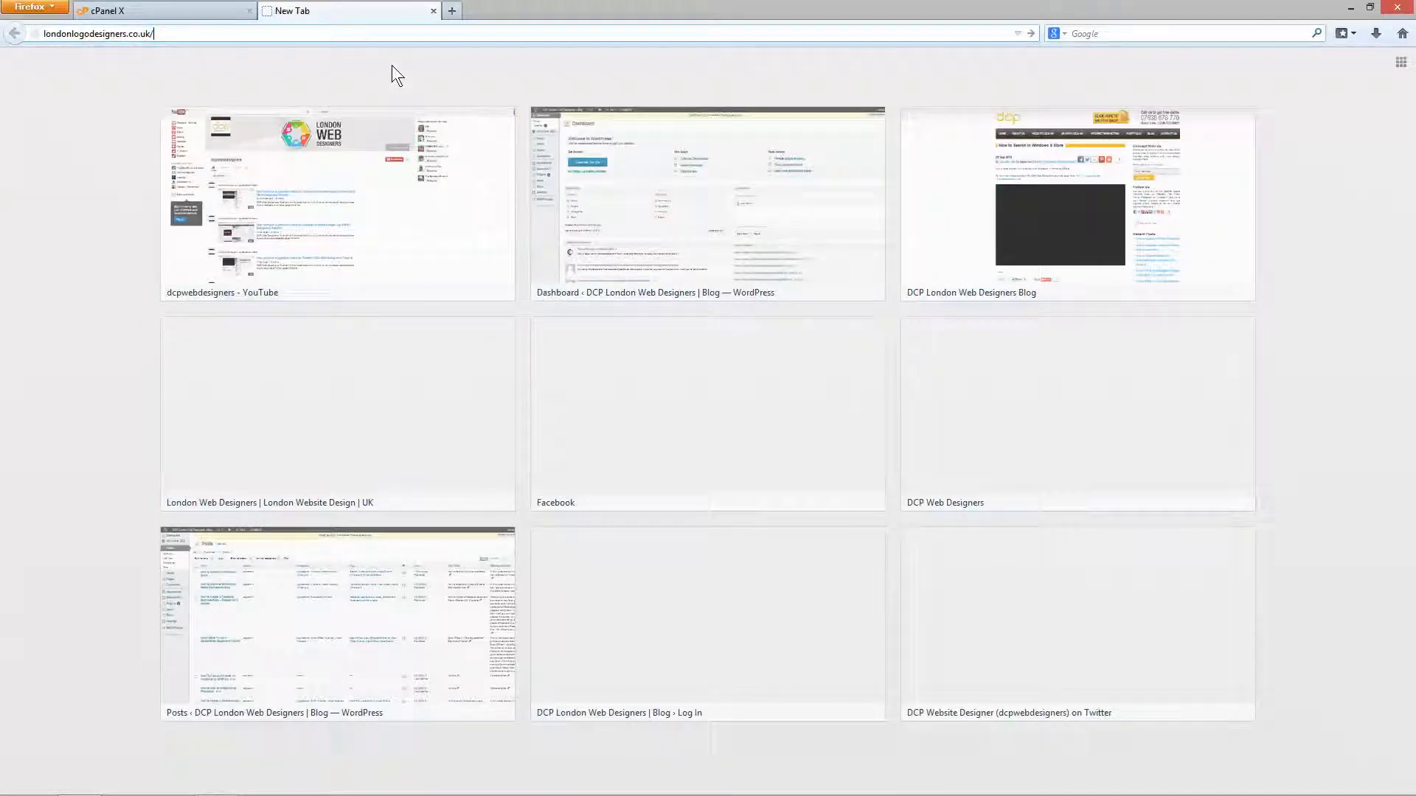
{"action": "type", "text": "webmail"}
{"action": "key", "text": "Return"}
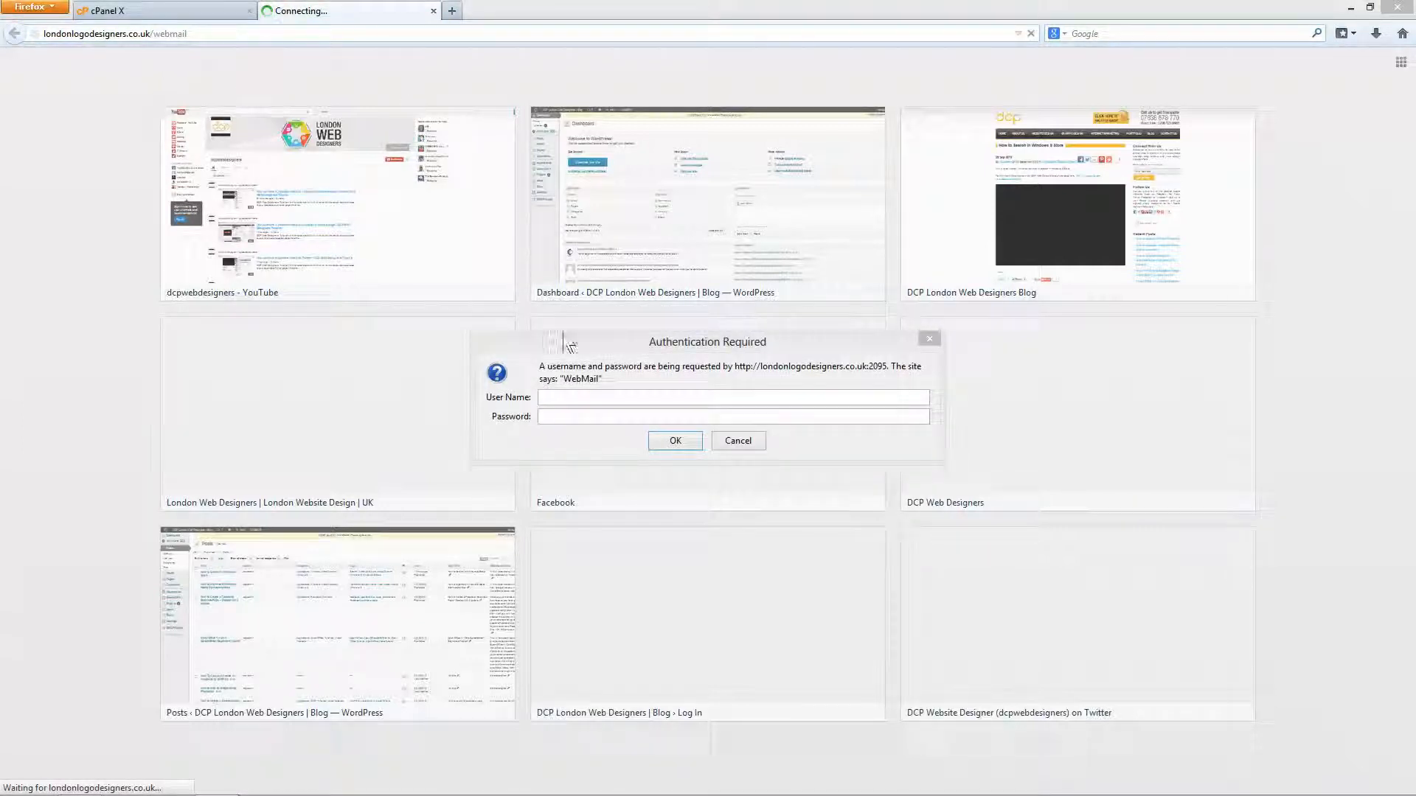
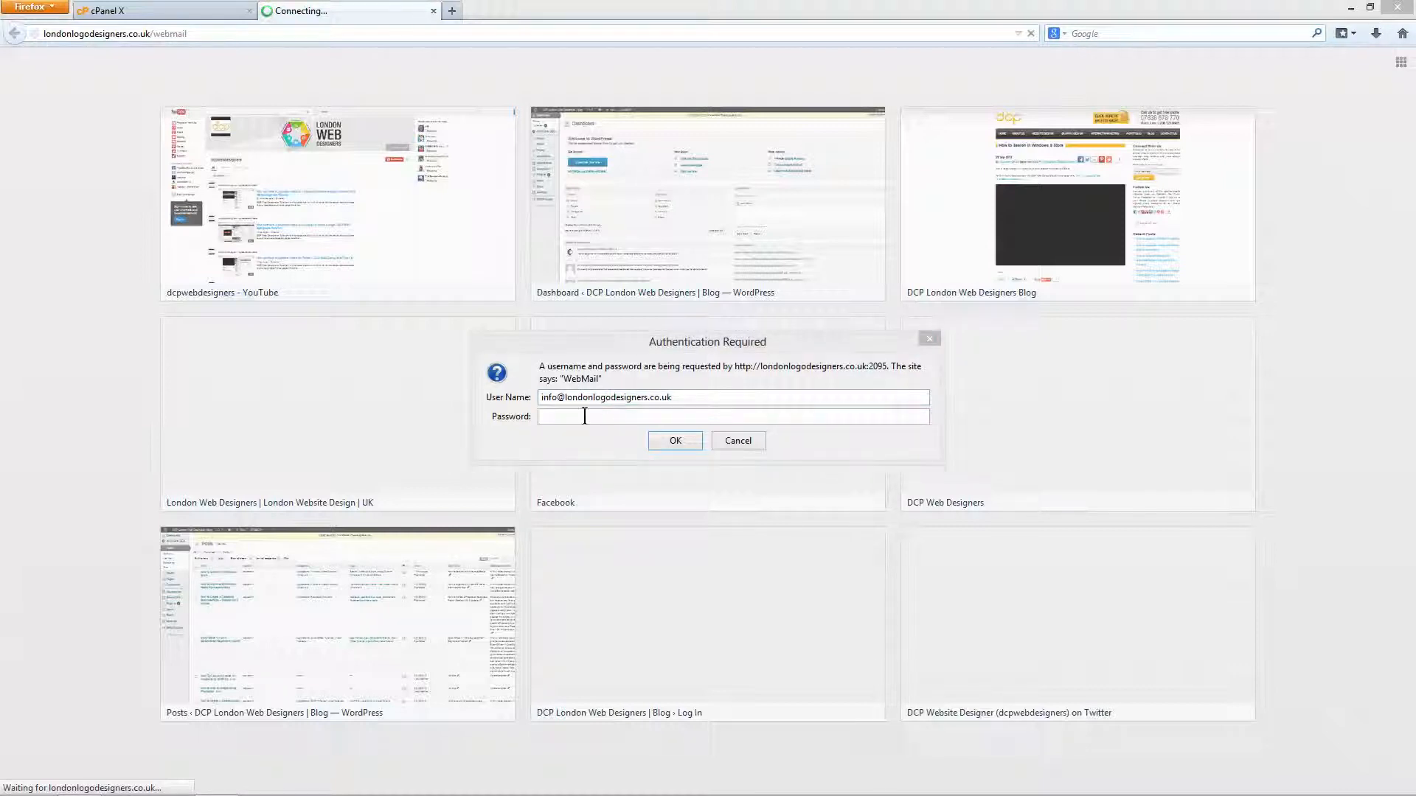
Sign in to Webmail with the info mailbox address and its password.
{"action": "key", "text": "Tab"}
{"action": "type", "text": "•••••••••••"}
{"action": "left_click", "coordinate": [671, 441]}
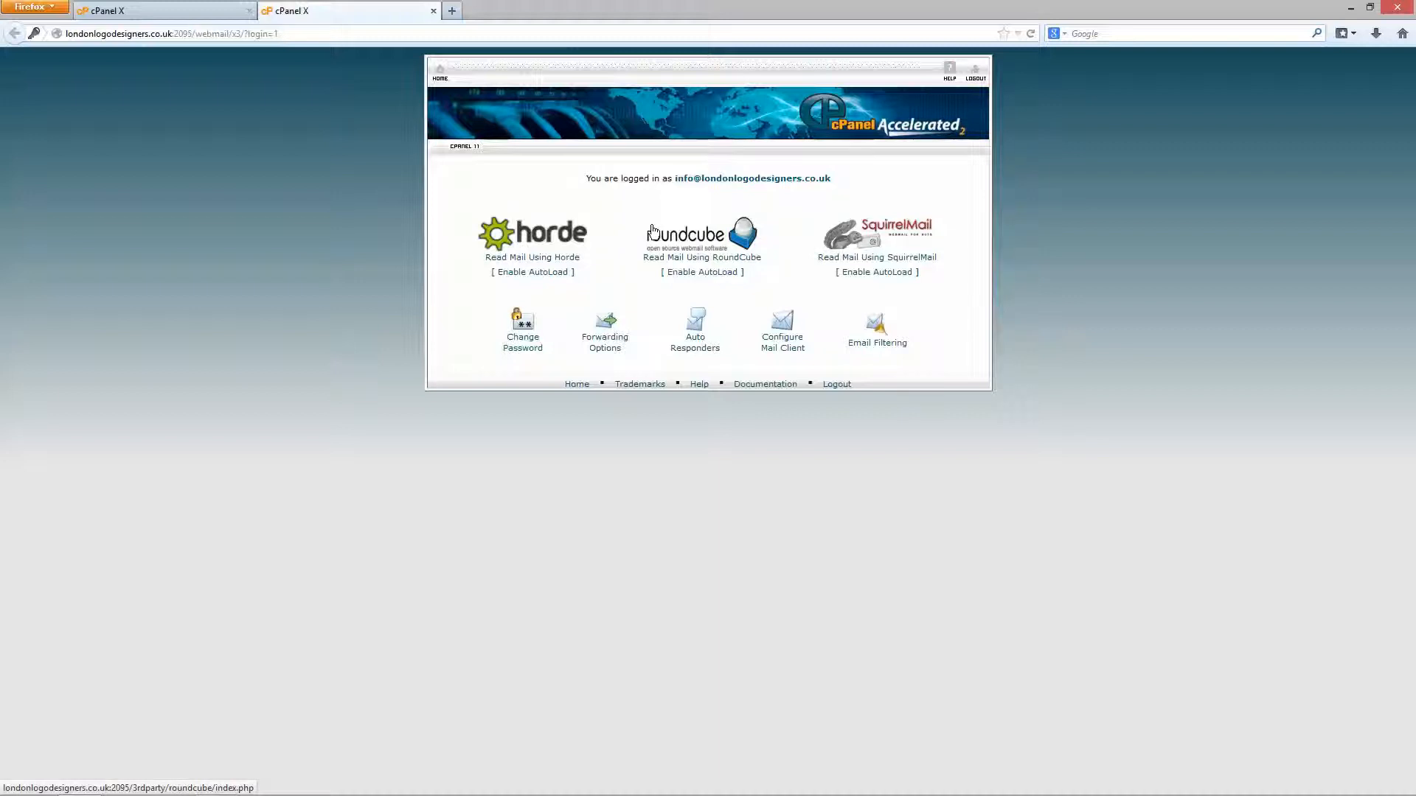
Choose RoundCube to open the info mailbox's empty Inbox.
{"action": "left_click", "coordinate": [702, 272]}
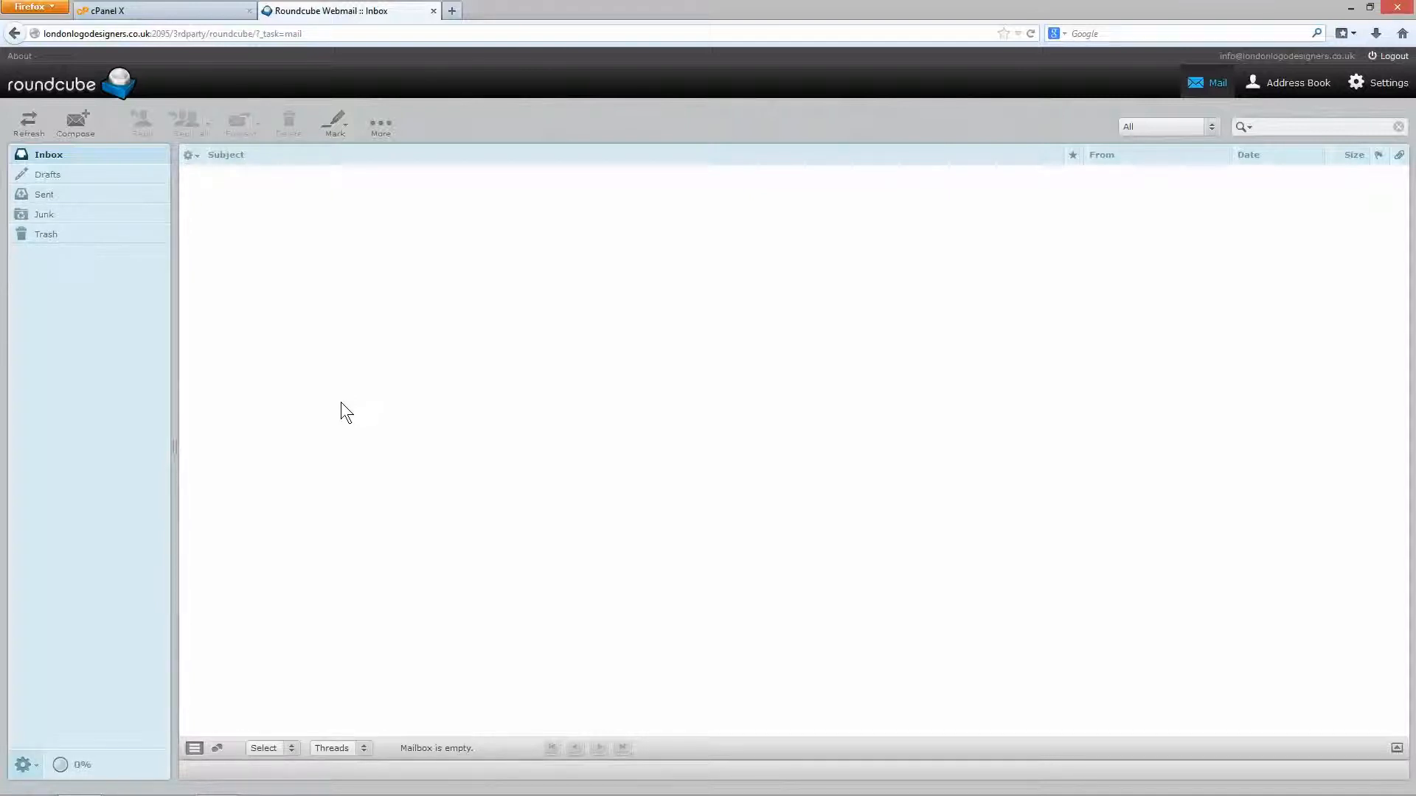
From the webmail home, open Auto Responders > Add Auto Responder and step through the email, subject and body fields.
{"action": "left_click", "coordinate": [13, 34]}
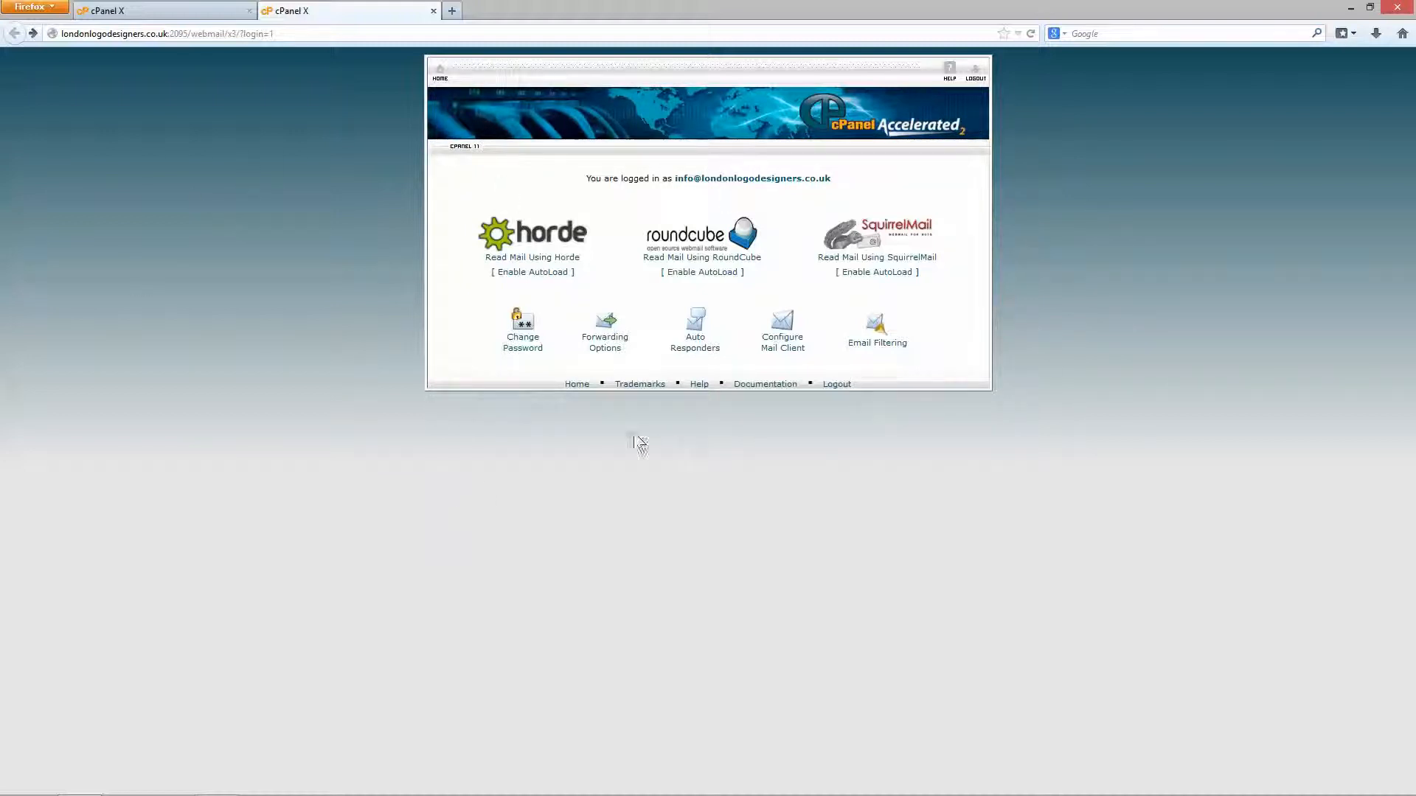
{"action": "left_click", "coordinate": [698, 351]}
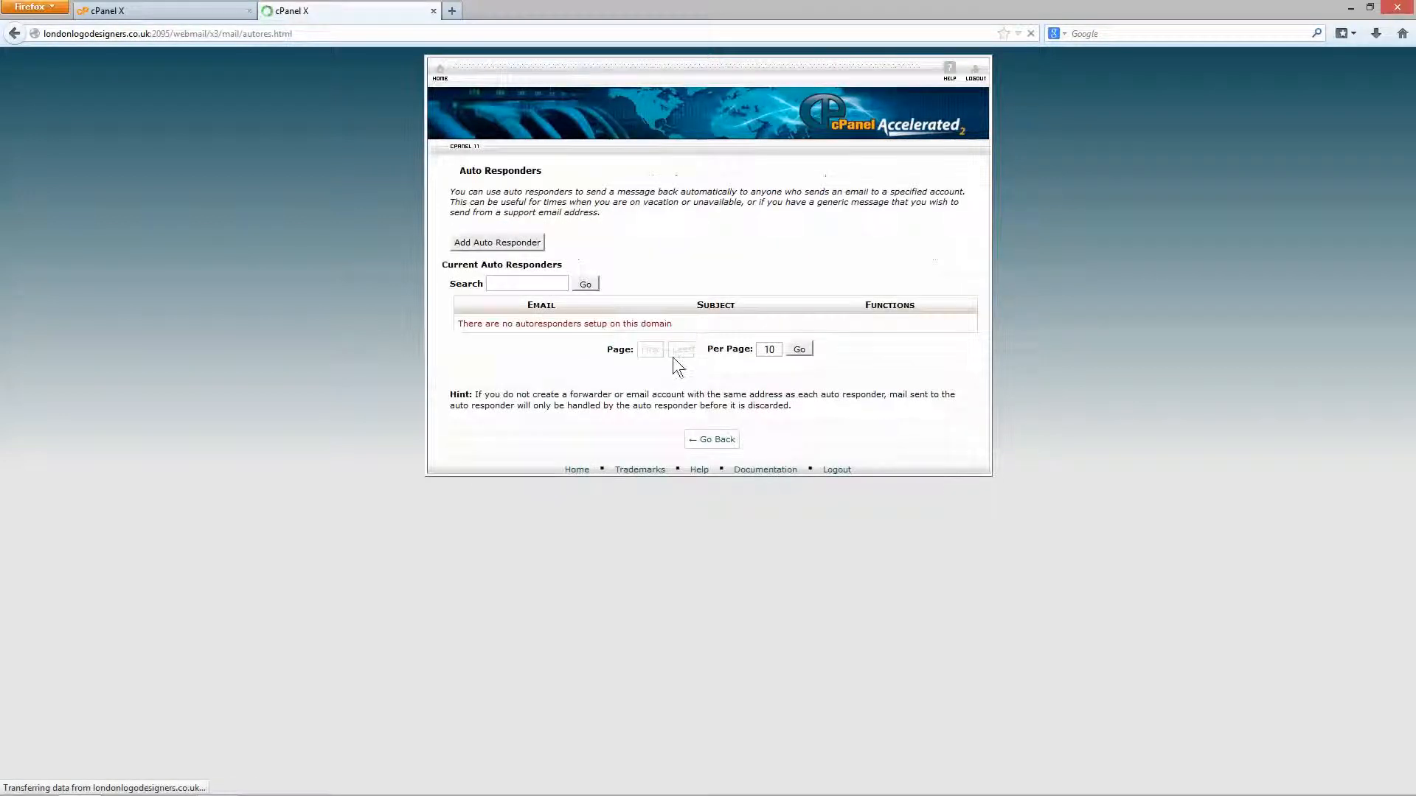
{"action": "left_click", "coordinate": [496, 243]}
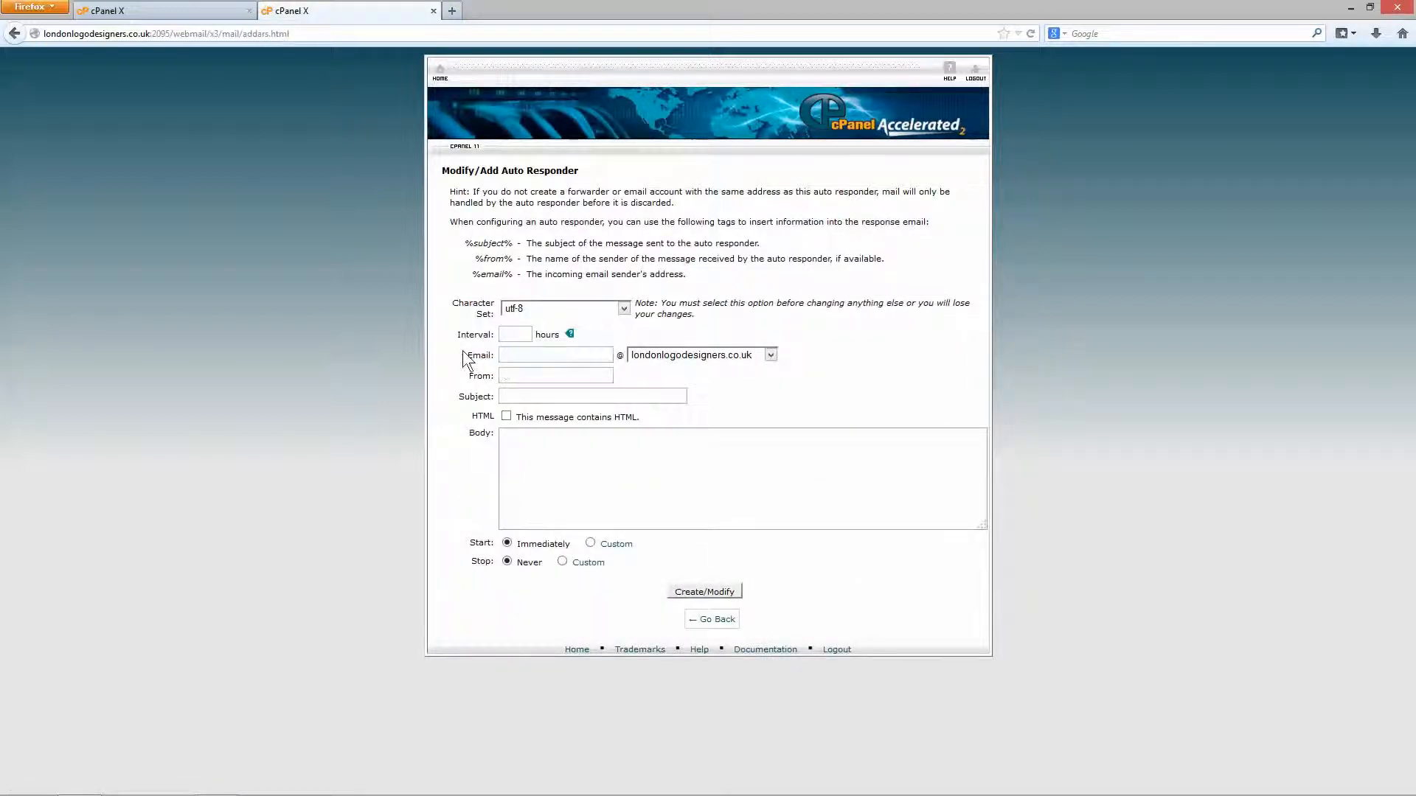
{"action": "left_click", "coordinate": [519, 357]}
{"action": "left_click", "coordinate": [531, 396]}
{"action": "left_click", "coordinate": [687, 453]}
Return to the webmail home and open Forwarding Options, which lists no forwarders.
{"action": "left_click", "coordinate": [16, 34]}
{"action": "left_click", "coordinate": [17, 33]}
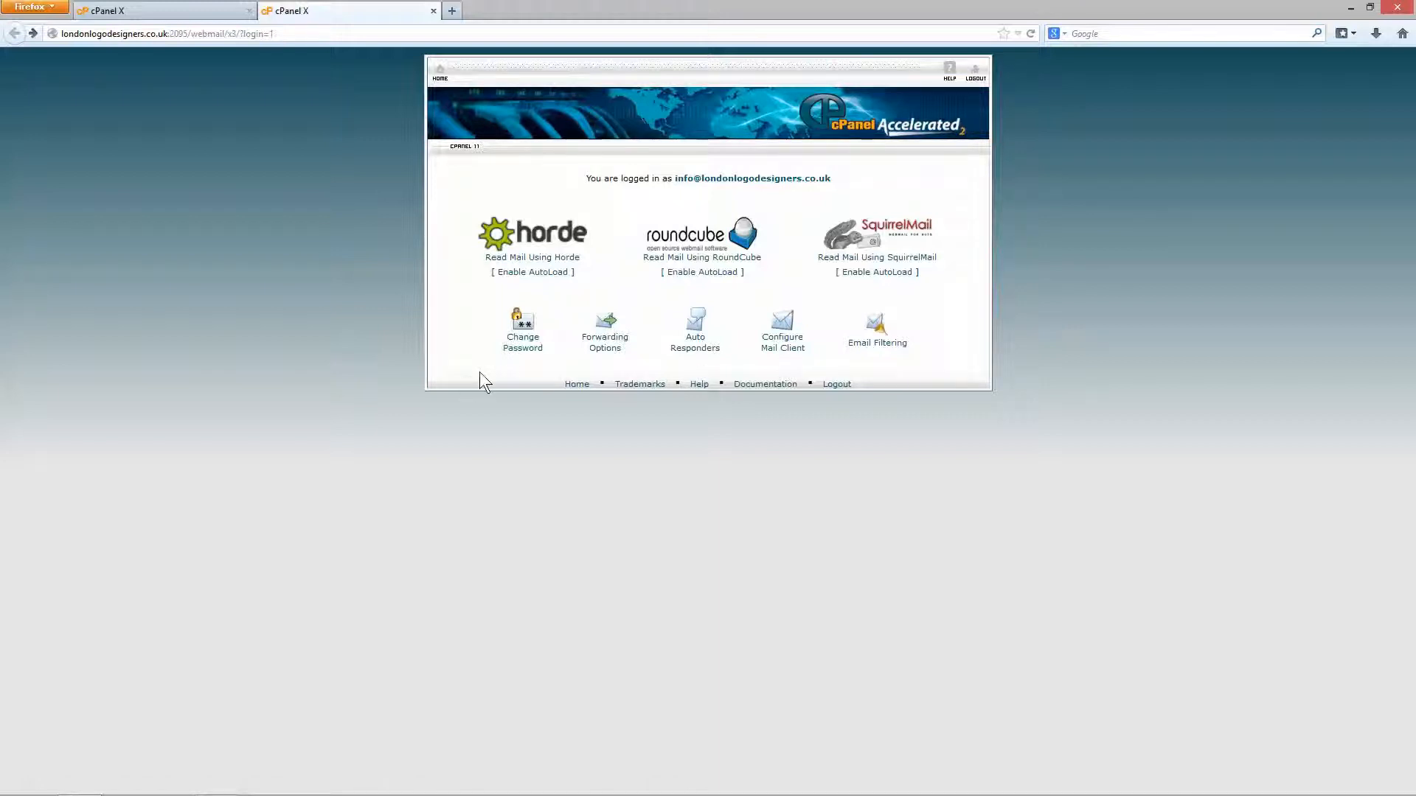
{"action": "left_click", "coordinate": [600, 343]}
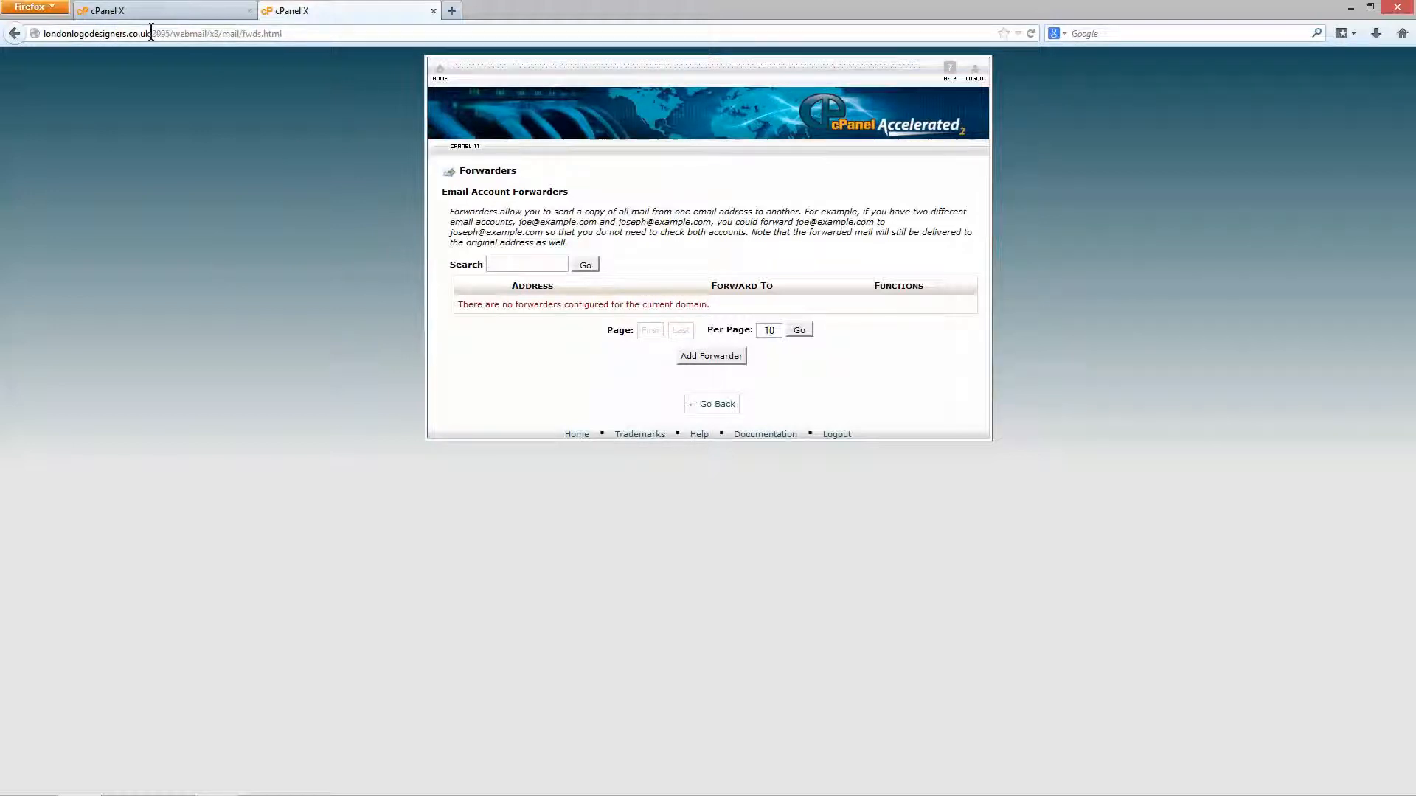
{"action": "left_click", "coordinate": [687, 363]}
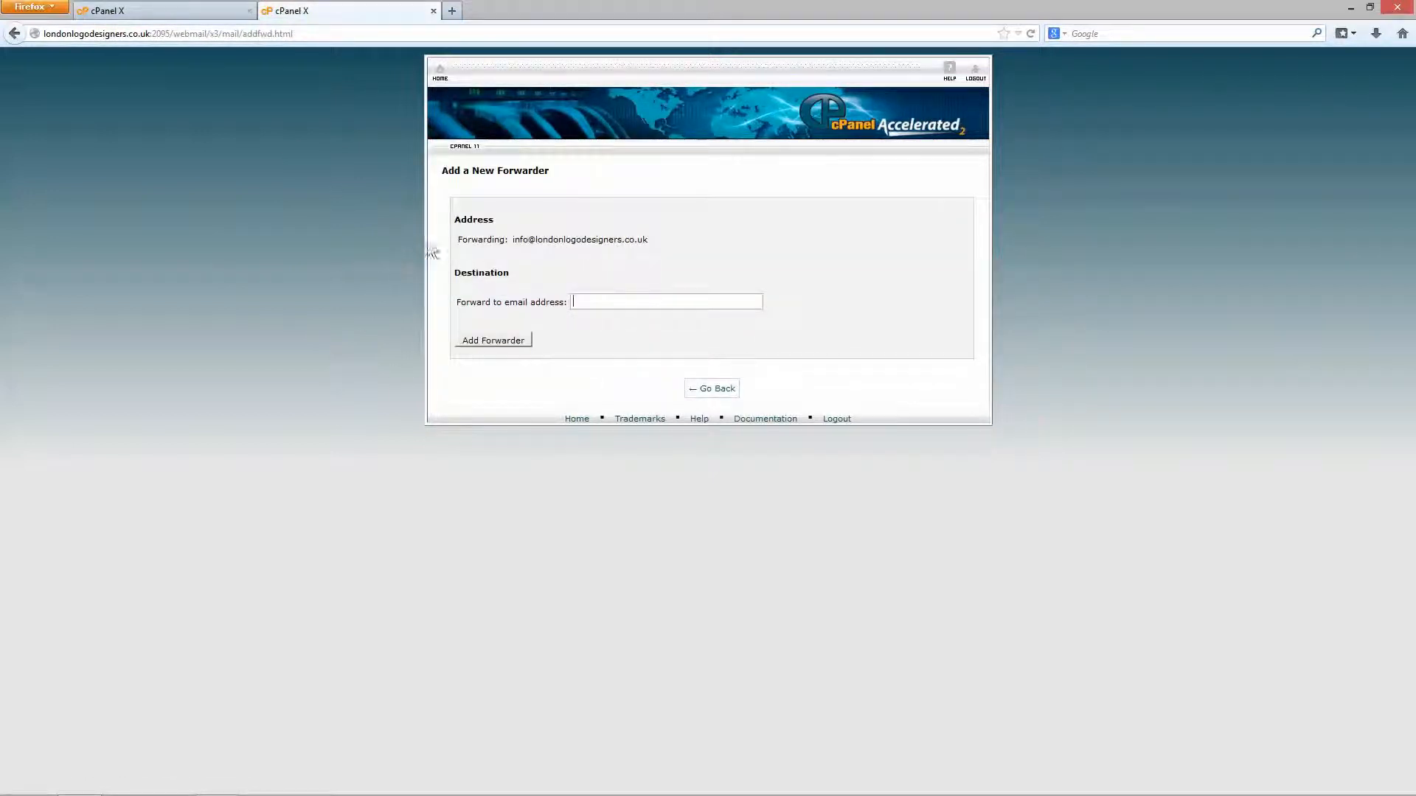
{"action": "left_click_drag", "start_coordinate": [514, 240], "coordinate": [649, 241]}
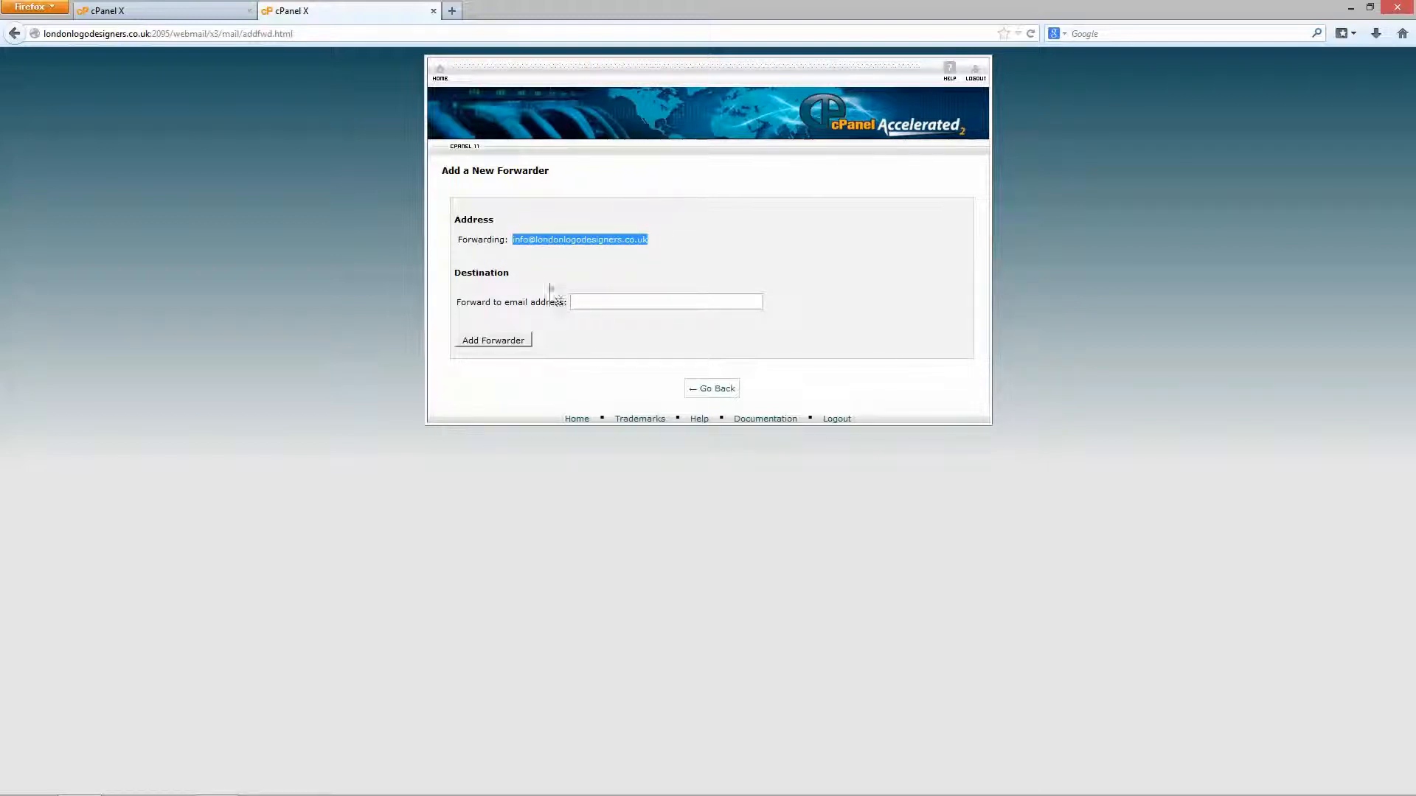
{"action": "left_click", "coordinate": [601, 298]}
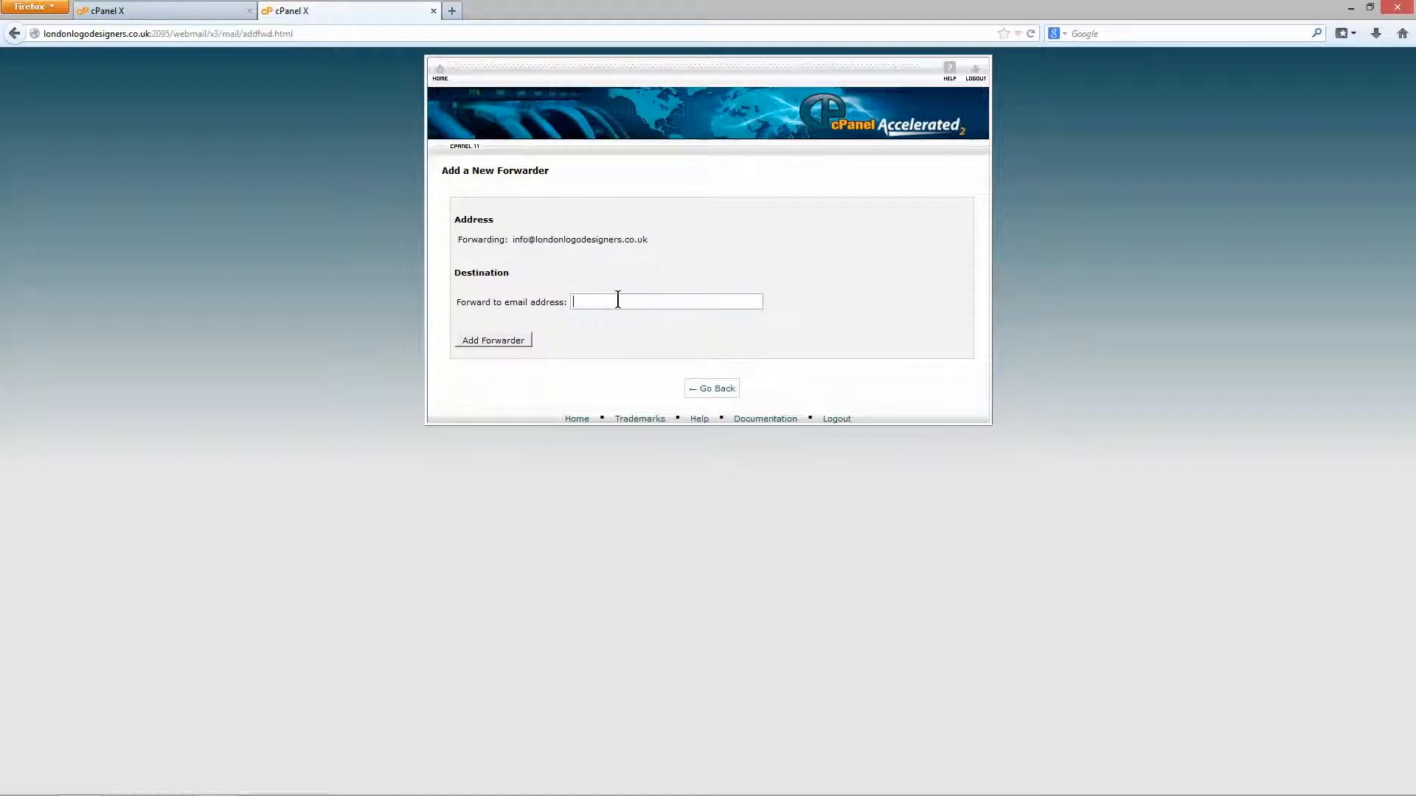
{"action": "left_click", "coordinate": [613, 301]}
{"action": "left_click_drag", "start_coordinate": [648, 240], "coordinate": [514, 243]}
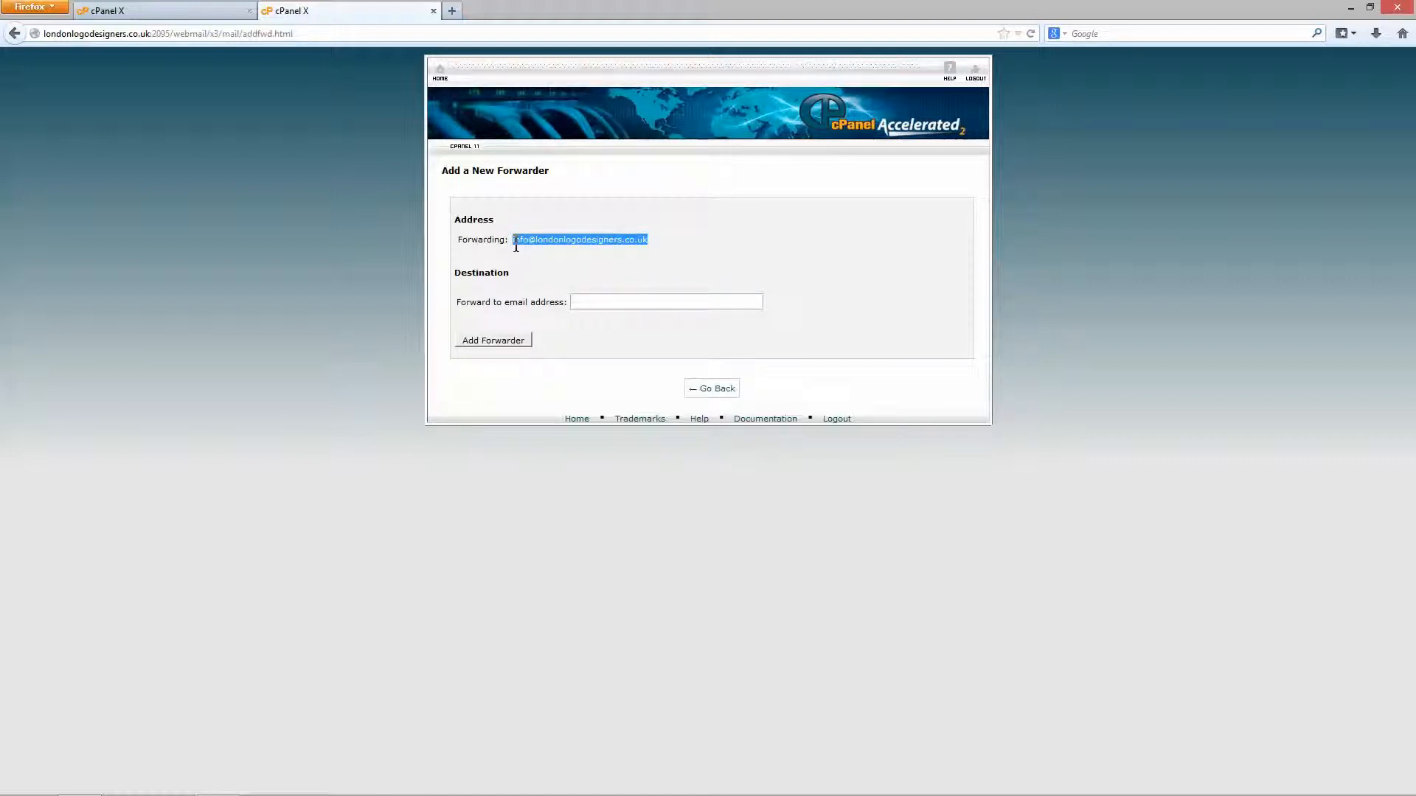
{"action": "left_click", "coordinate": [595, 276]}
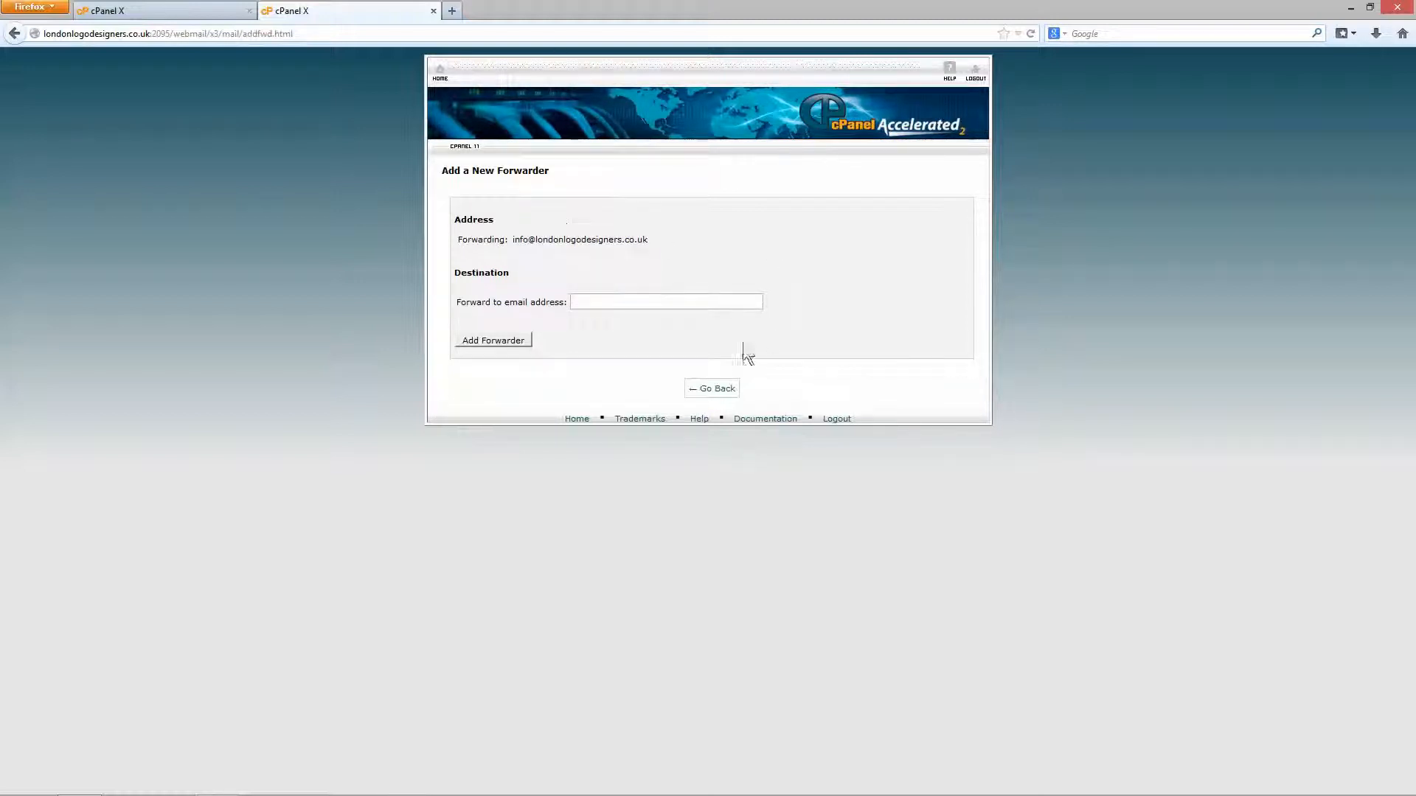
{"action": "left_click", "coordinate": [712, 396]}
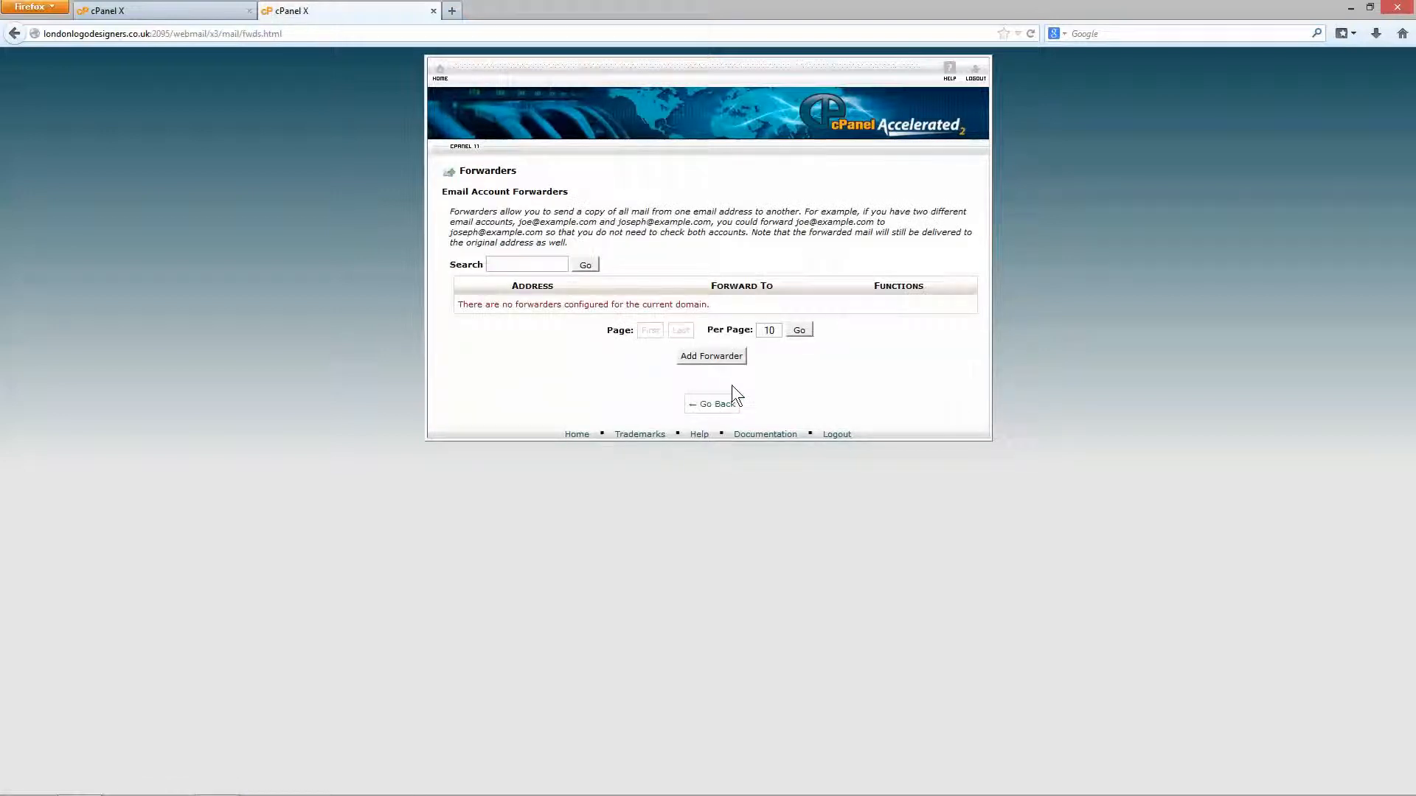
Open the Configure Mail Client page for info@ and scroll to the manual settings.
{"action": "left_click", "coordinate": [468, 136]}
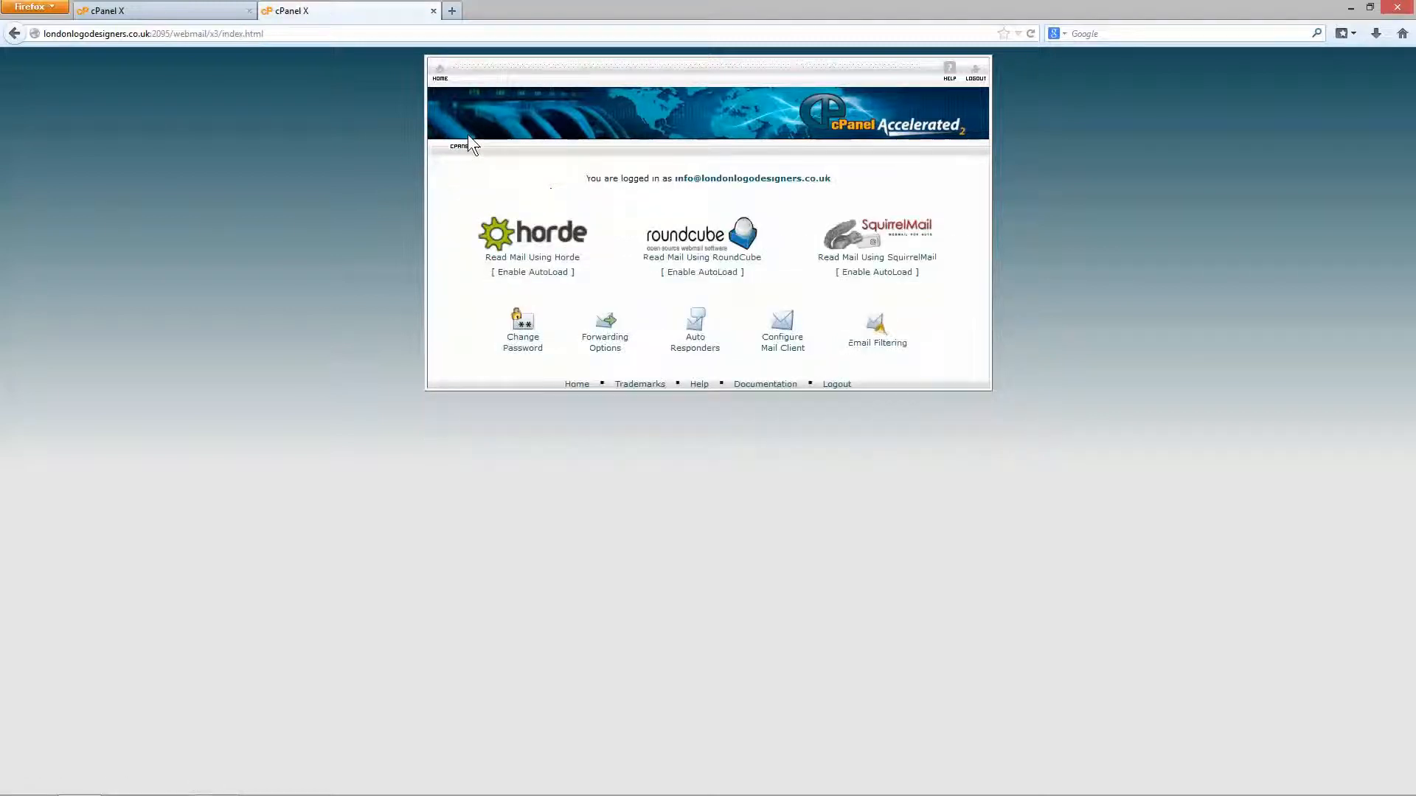
{"action": "left_click", "coordinate": [777, 348]}
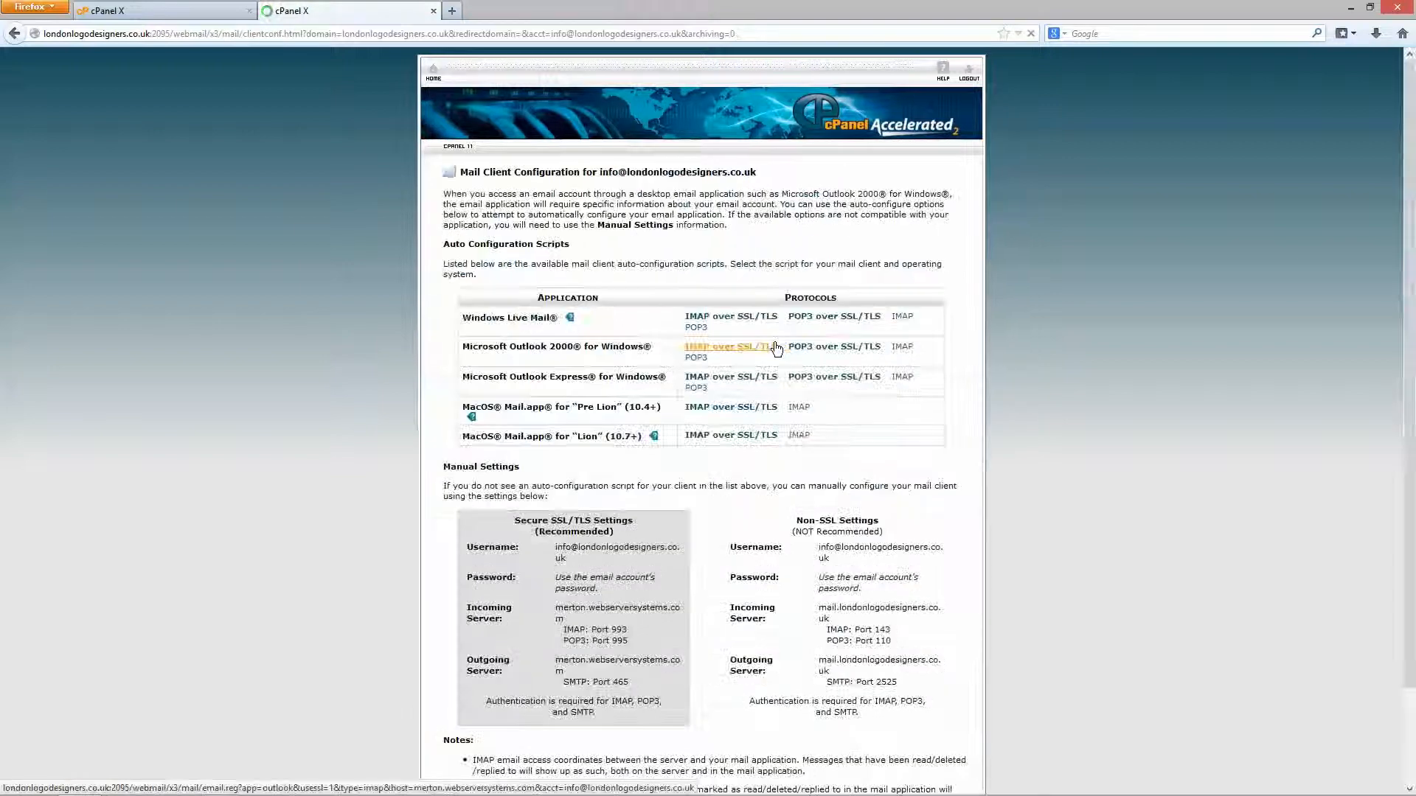
{"action": "scroll", "coordinate": [860, 462], "scroll_direction": "down", "scroll_amount": 3}
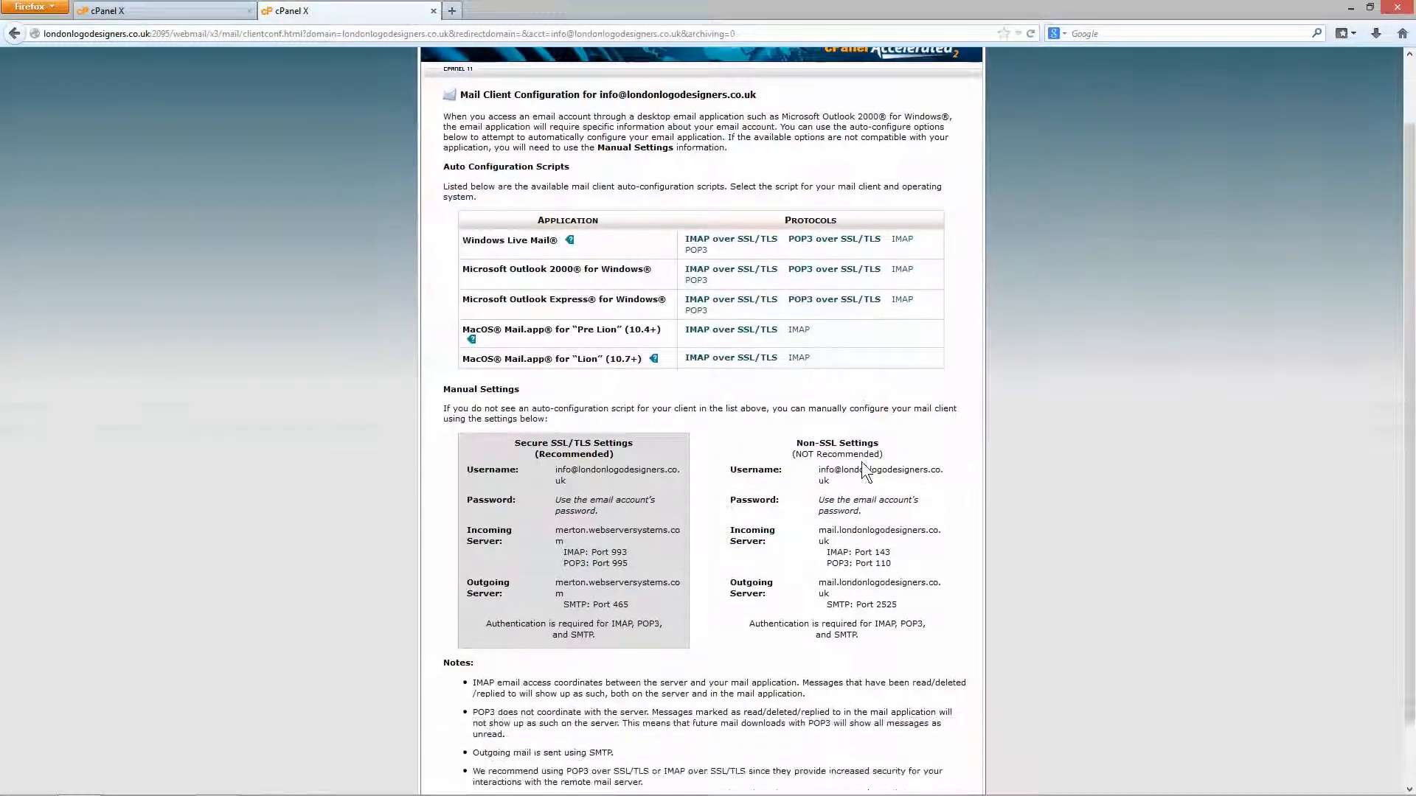
{"action": "scroll", "coordinate": [861, 461], "scroll_direction": "down", "scroll_amount": 2}
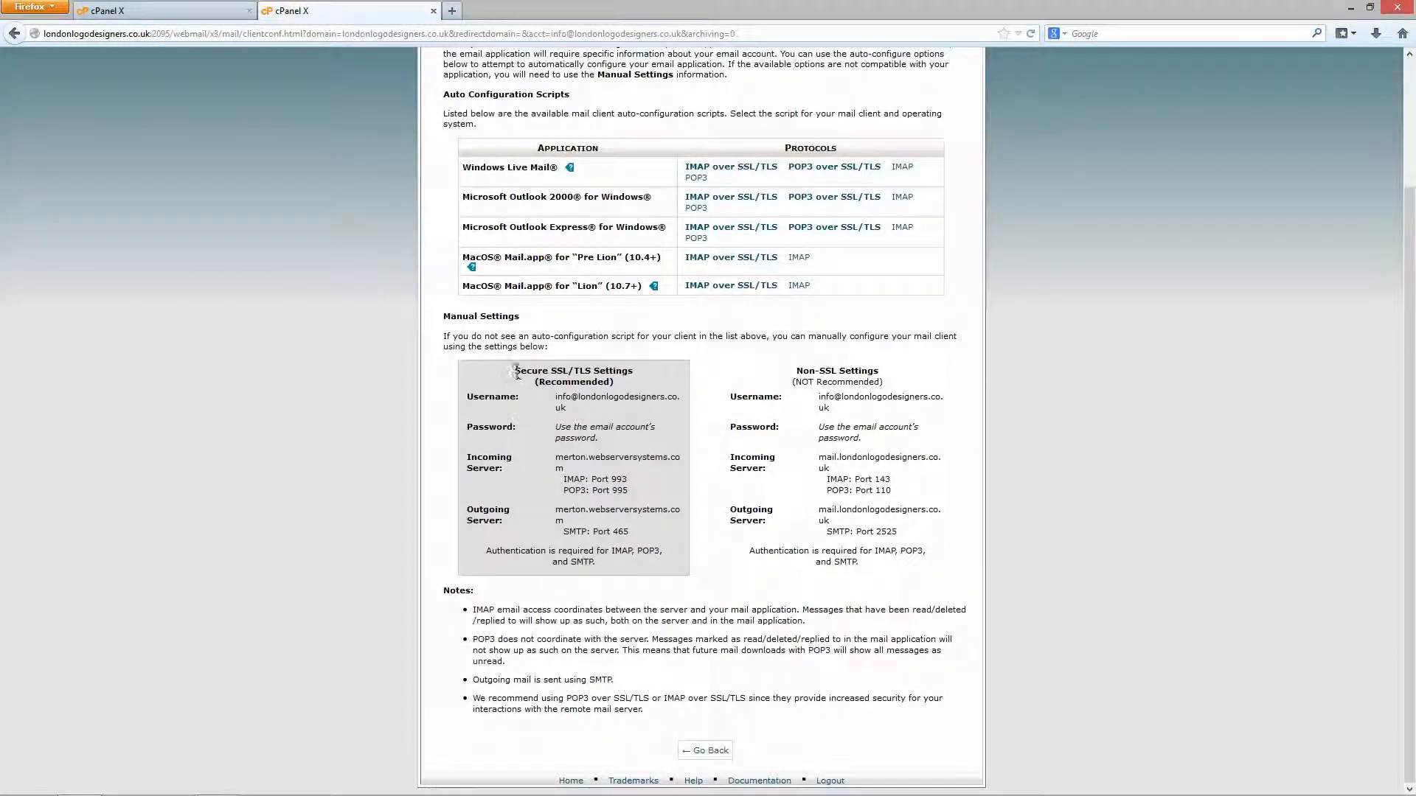
Highlight the Secure SSL/TLS manual settings and the Manual Settings explanation paragraph.
{"action": "left_click_drag", "start_coordinate": [517, 370], "coordinate": [632, 571]}
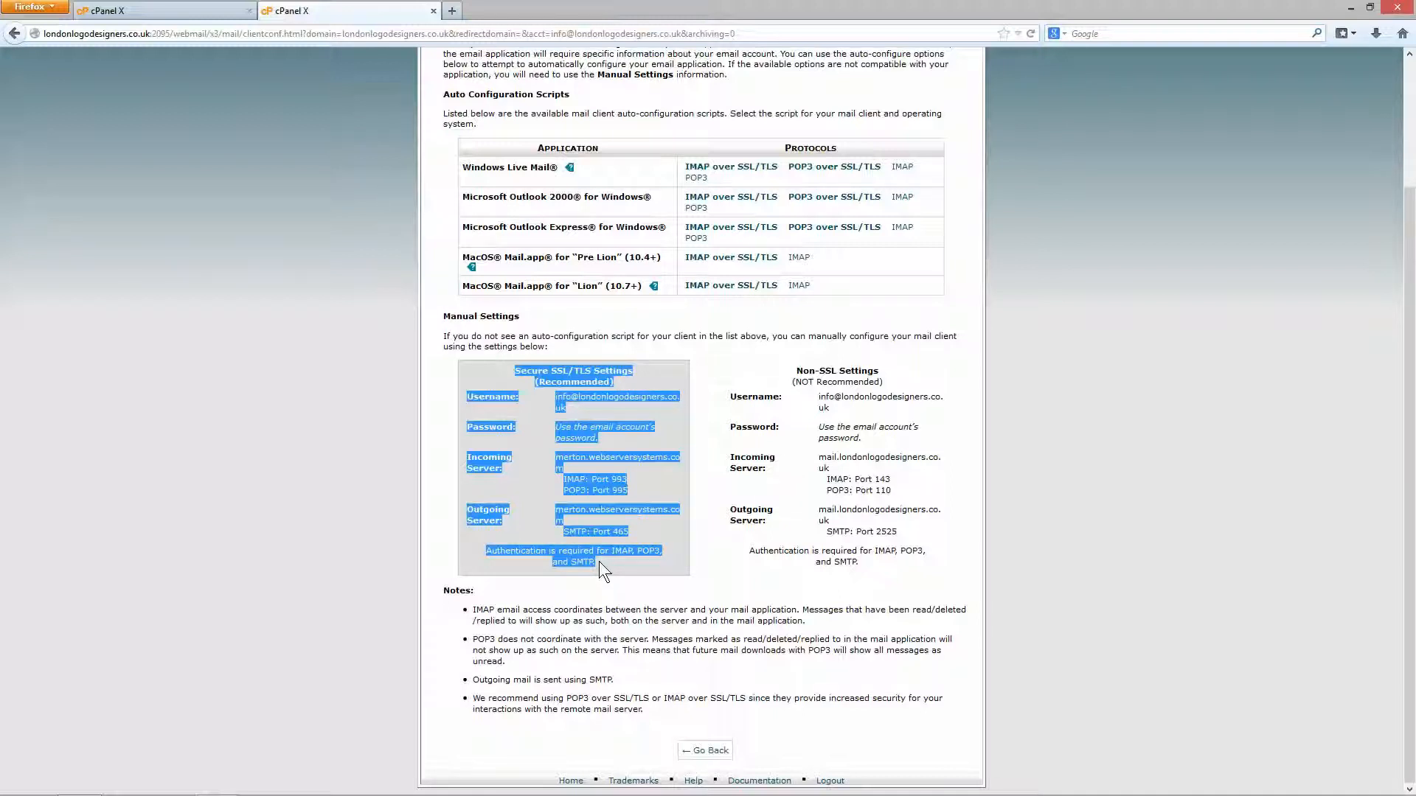
{"action": "left_click", "coordinate": [599, 560]}
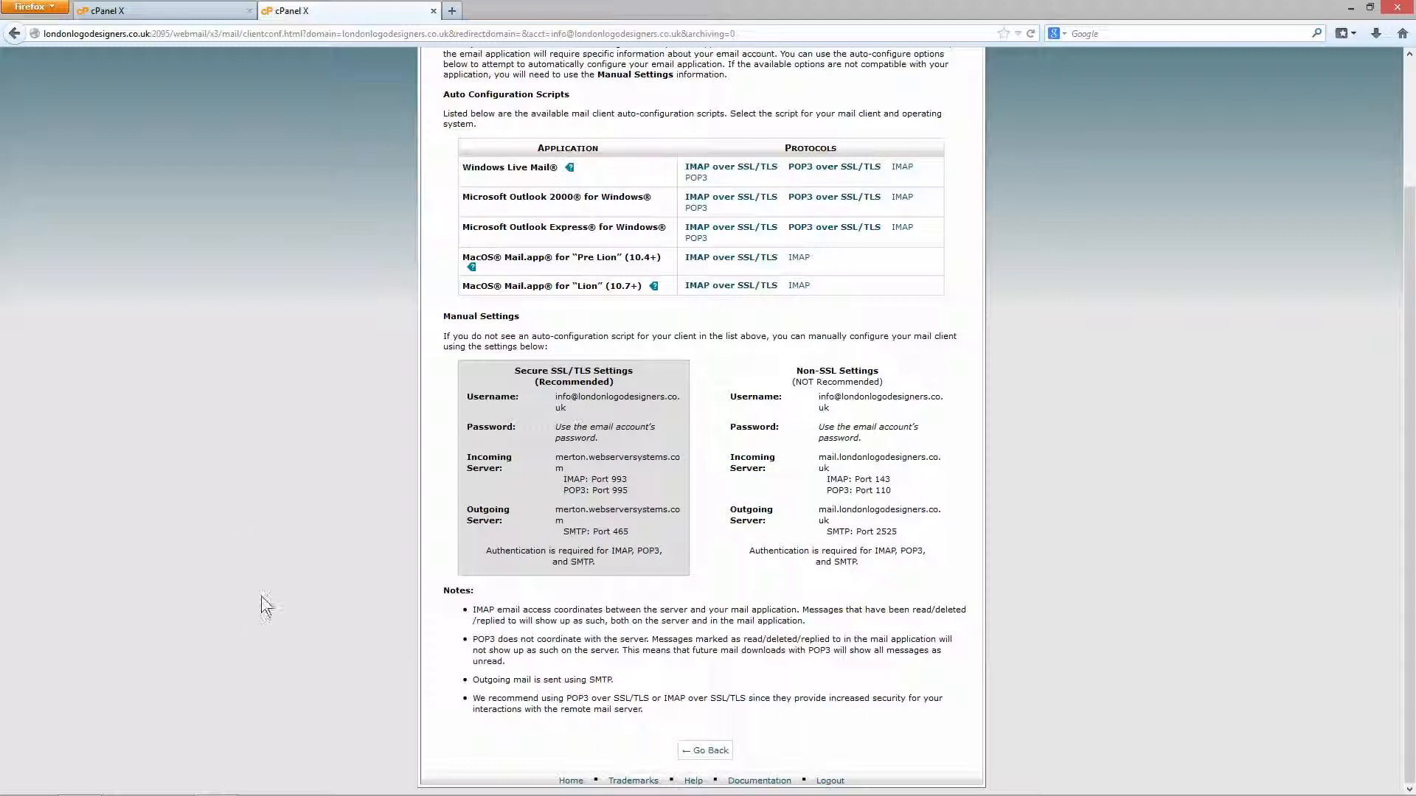
{"action": "left_click_drag", "start_coordinate": [514, 371], "coordinate": [625, 569]}
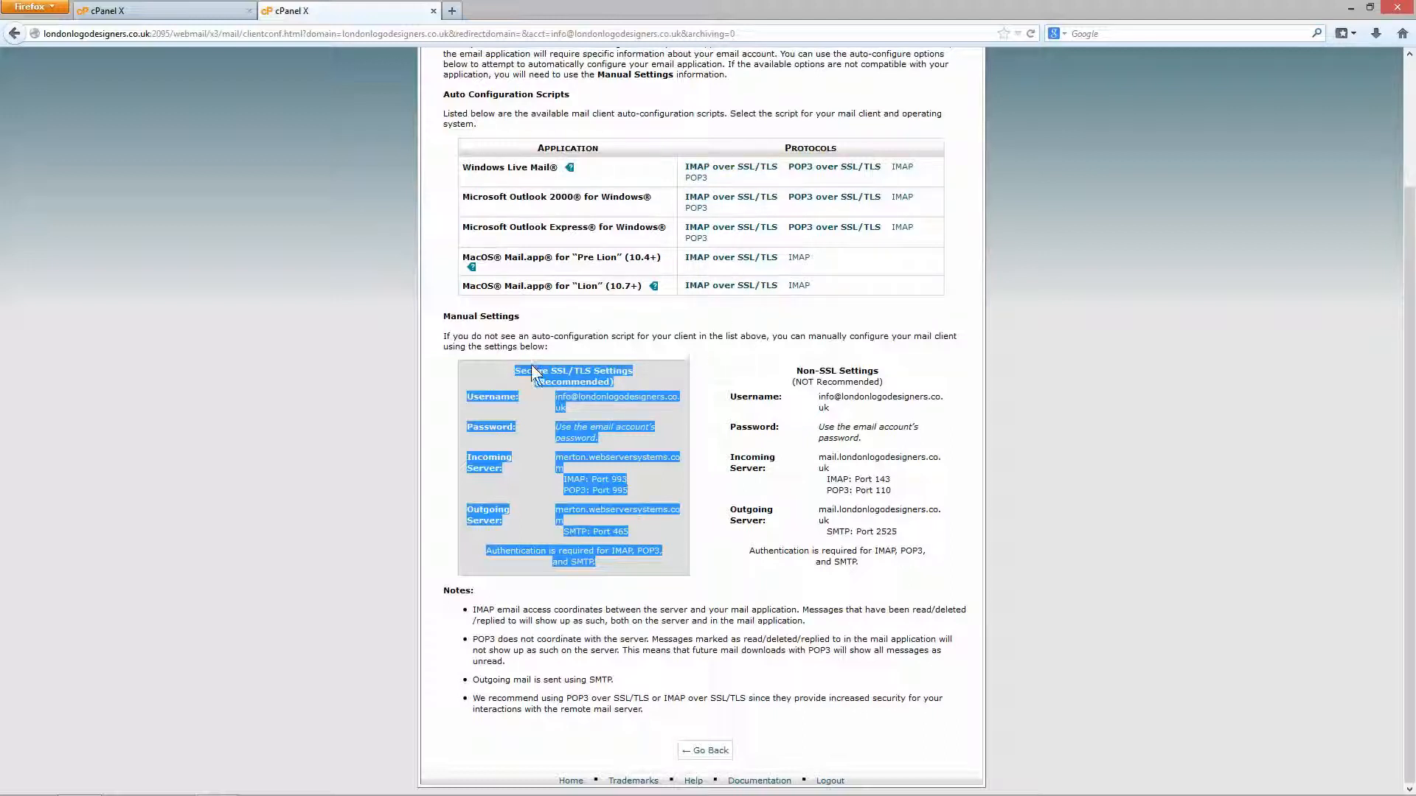
{"action": "left_click", "coordinate": [551, 343]}
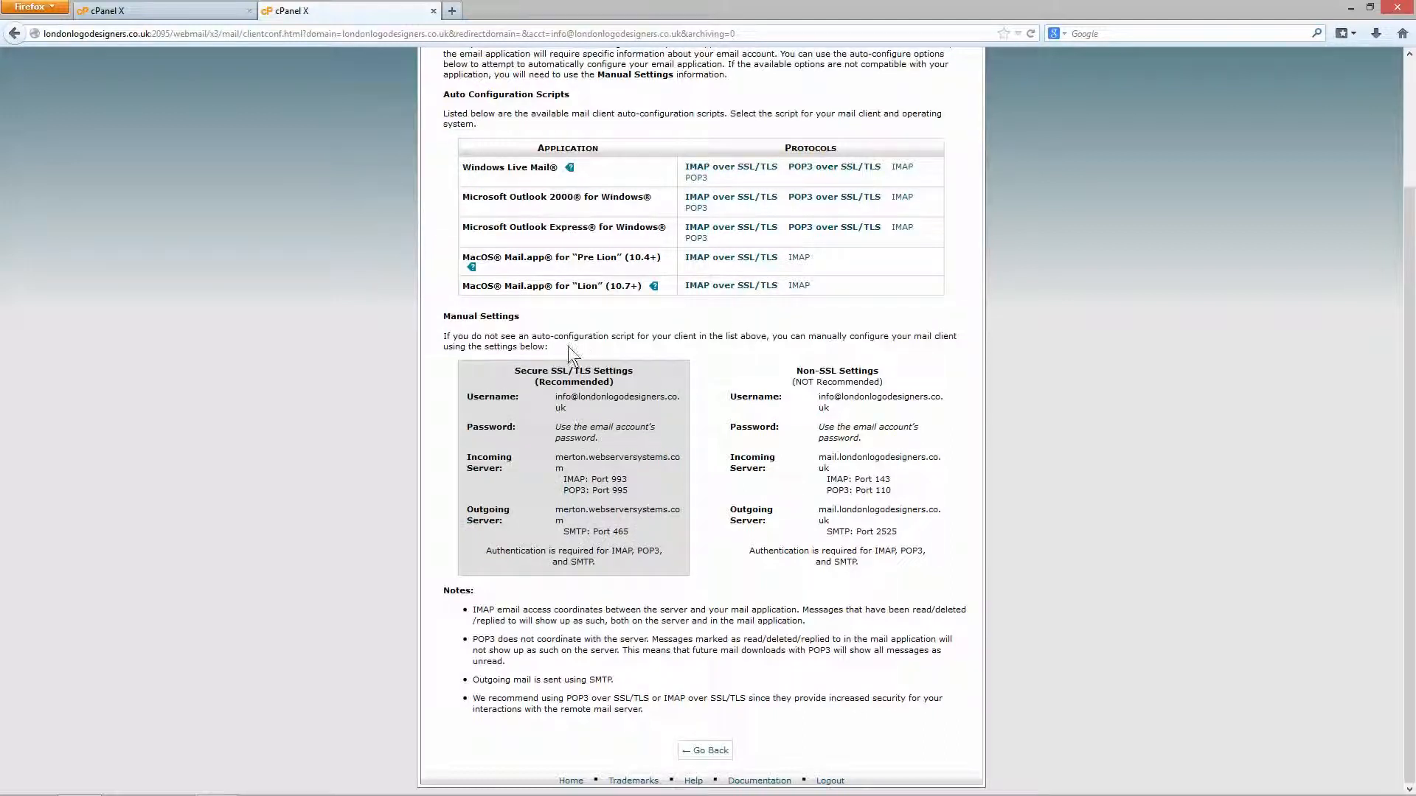
{"action": "triple_click", "coordinate": [435, 341]}
{"action": "left_click", "coordinate": [435, 336]}
{"action": "scroll", "coordinate": [569, 444], "scroll_direction": "up", "scroll_amount": 3}
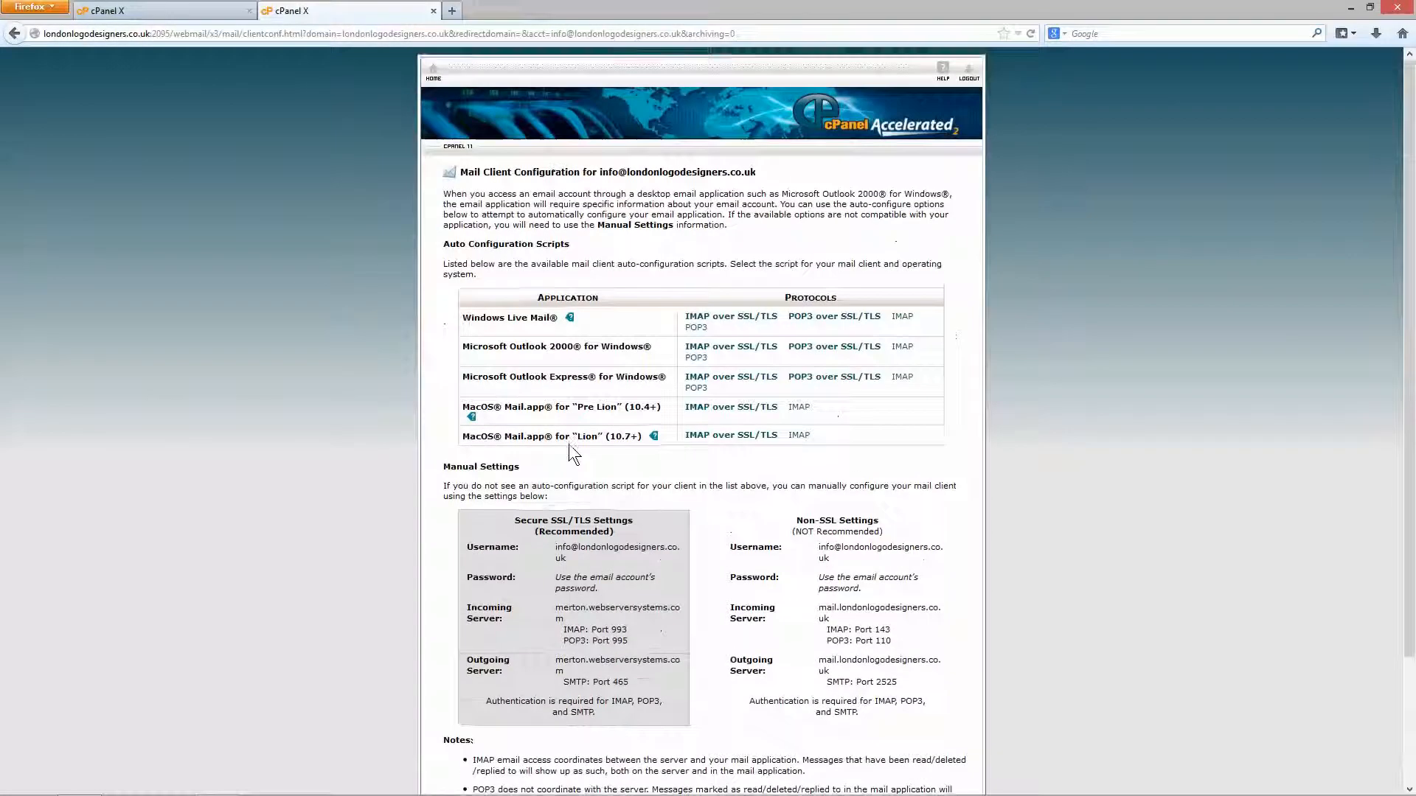
Close the webmail tab and go back to the cPanel home page.
{"action": "left_click", "coordinate": [433, 74]}
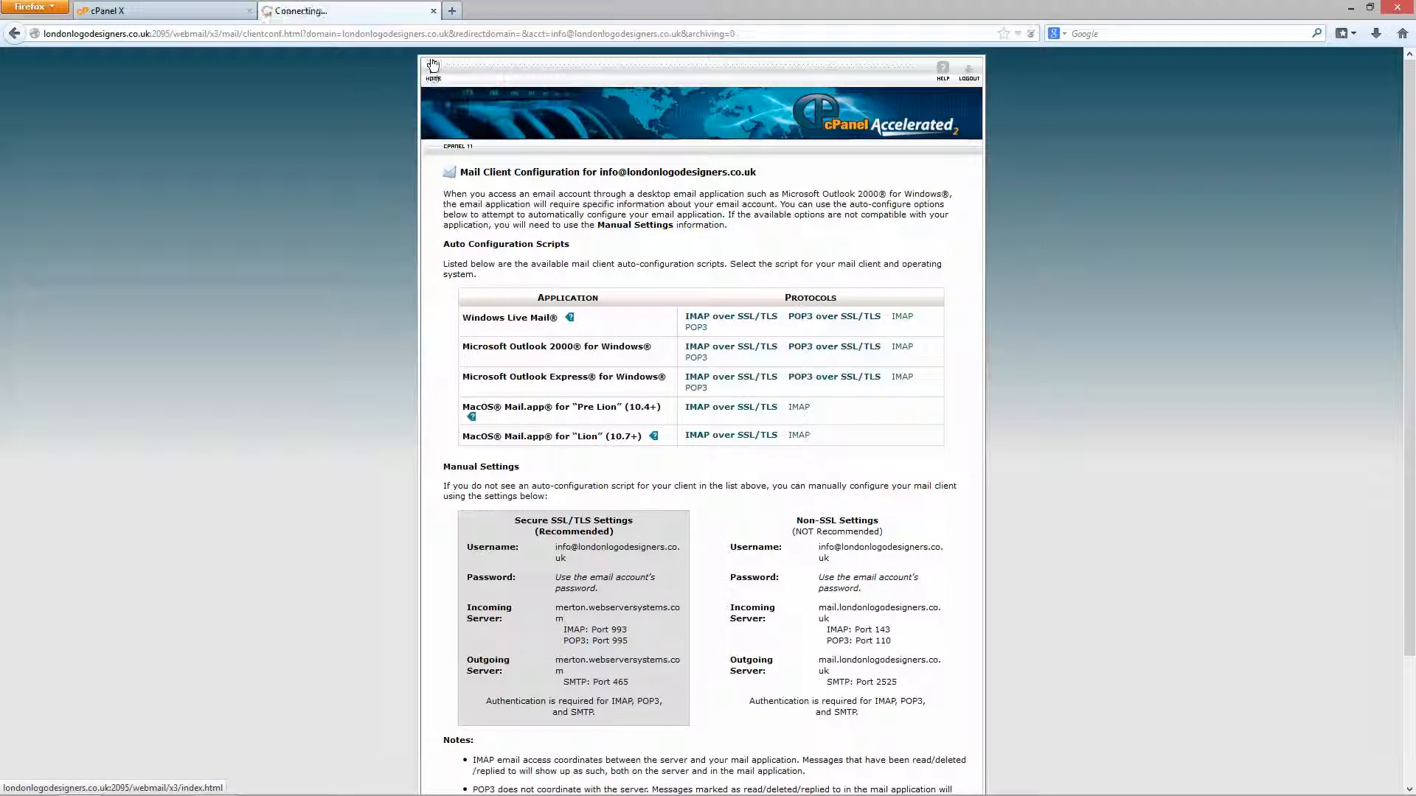
{"action": "left_click", "coordinate": [433, 10]}
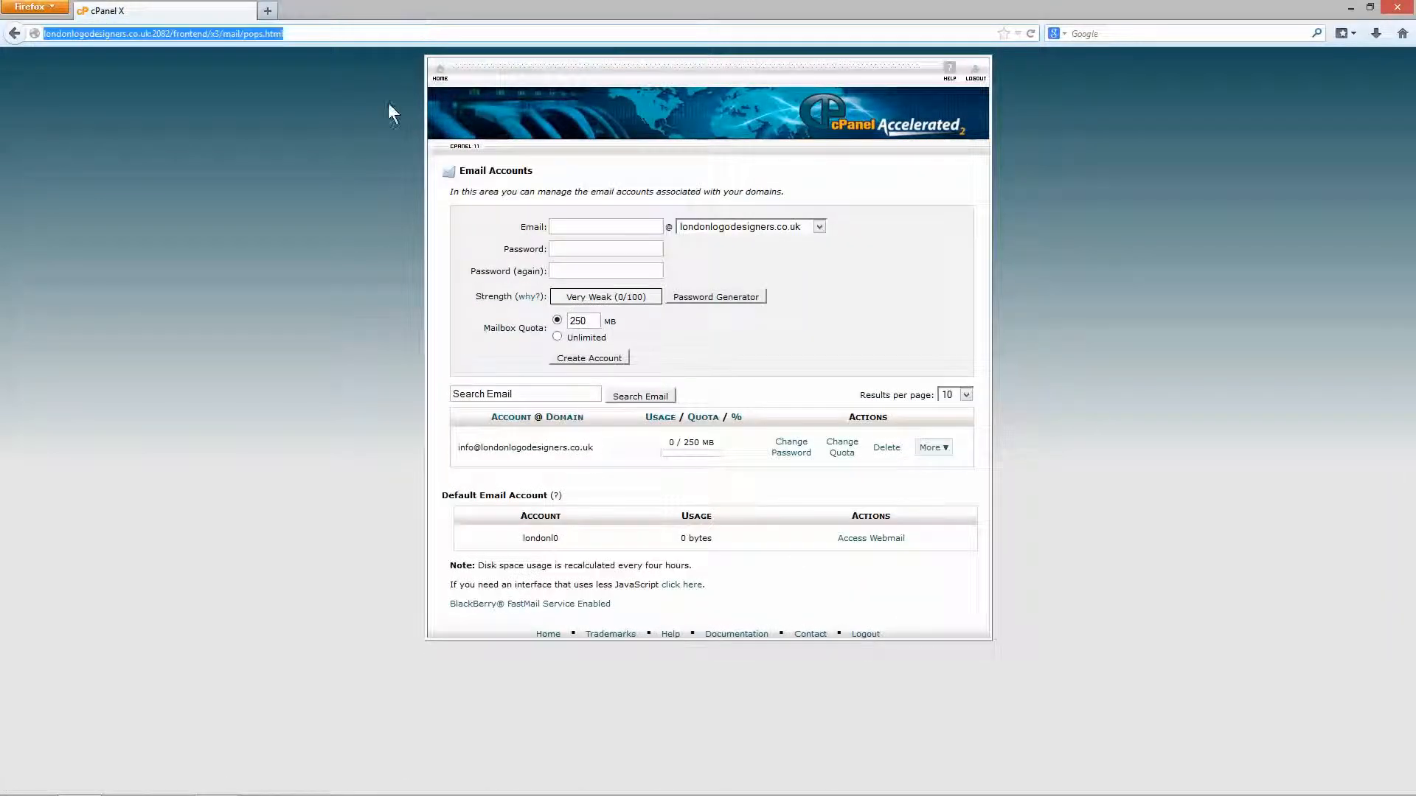
{"action": "left_click", "coordinate": [438, 72]}
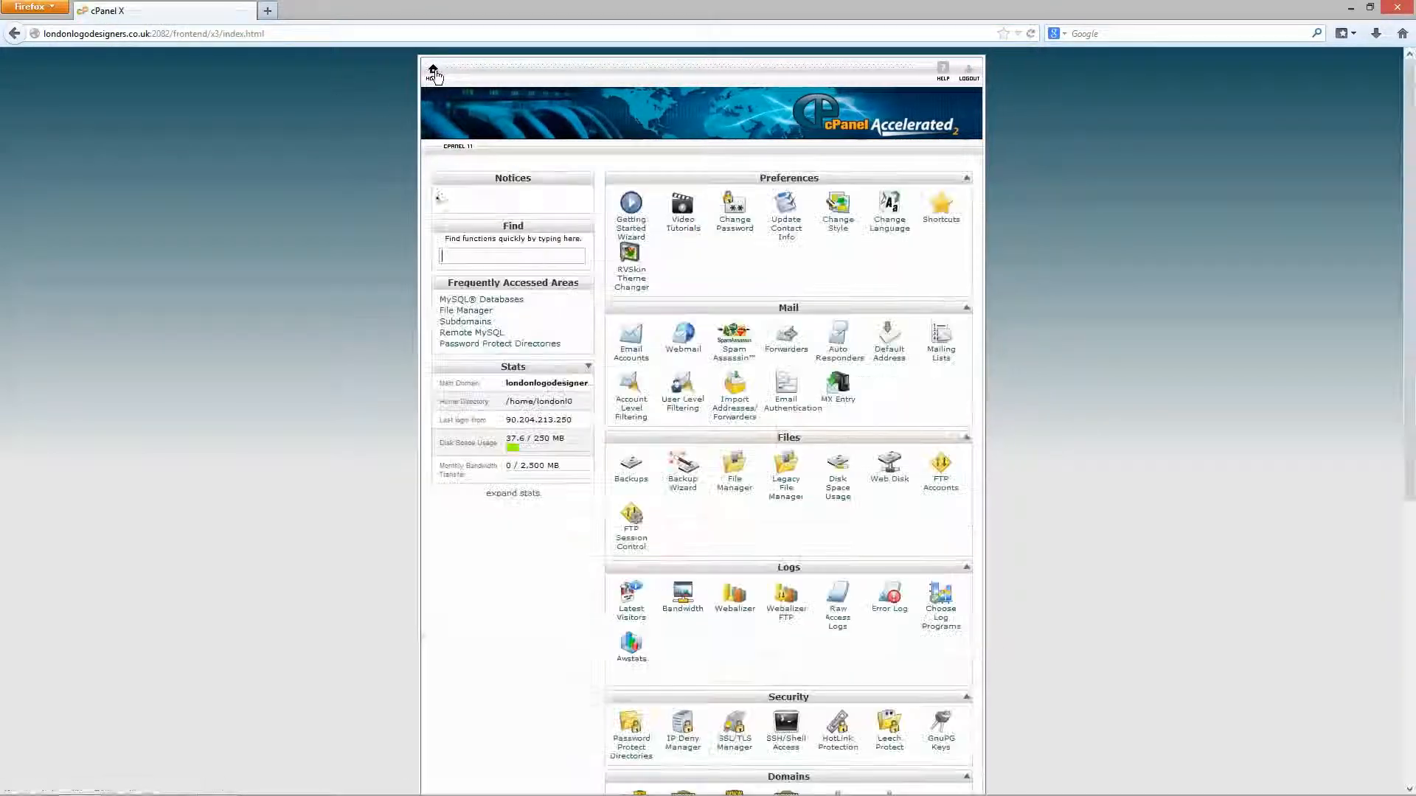